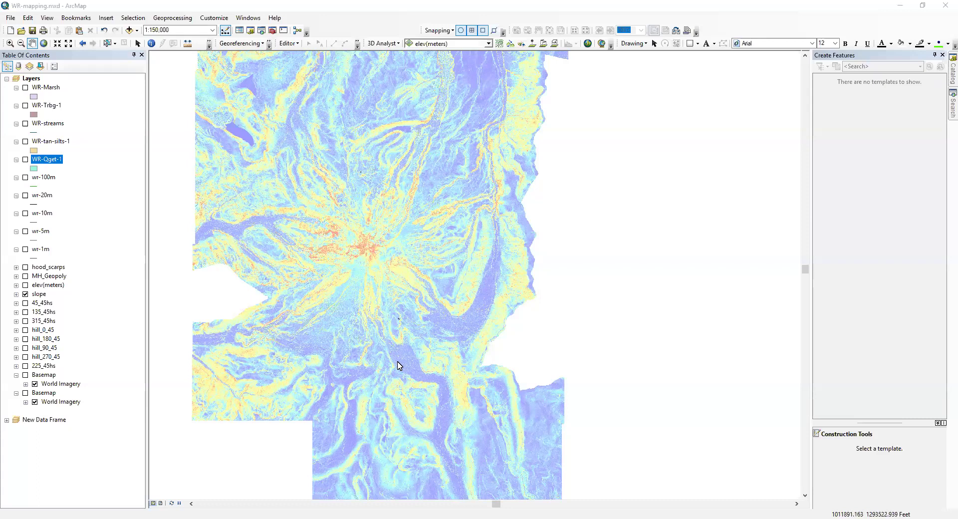
Examine the slope raster from the volcano's summit down to the valley and road on its south side at about 1:10,000 scale
key("Down")
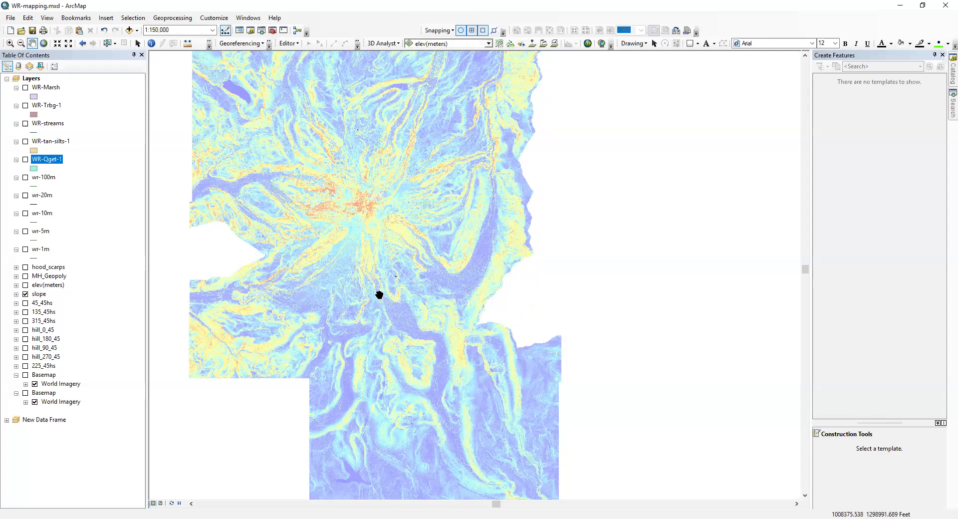
left_click_drag(391, 329, 402, 248)
scroll(359, 166, "up", 1)
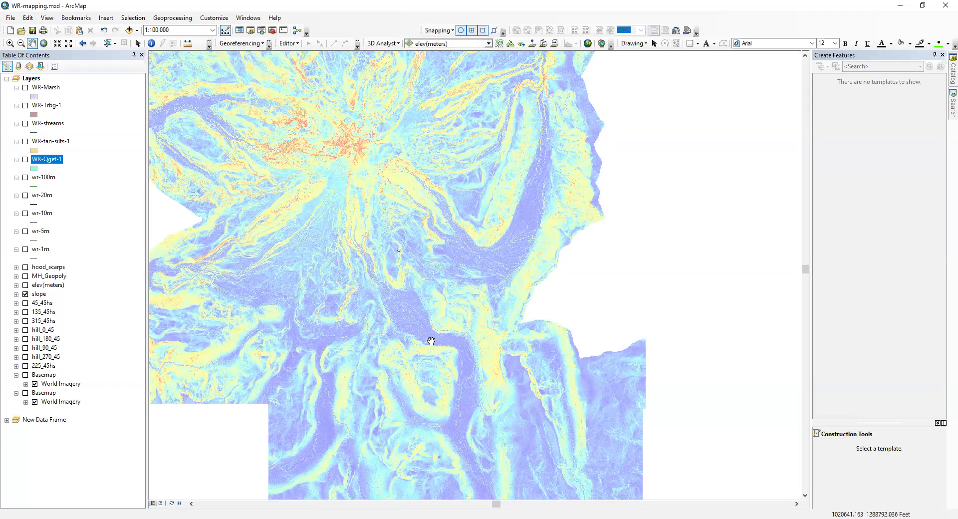
scroll(394, 294, "down", 2)
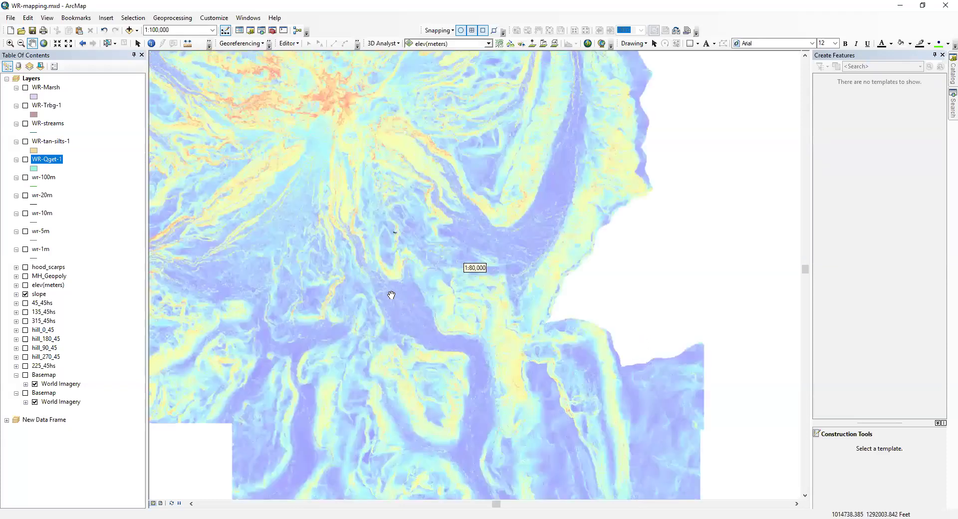
scroll(370, 285, "down", 4)
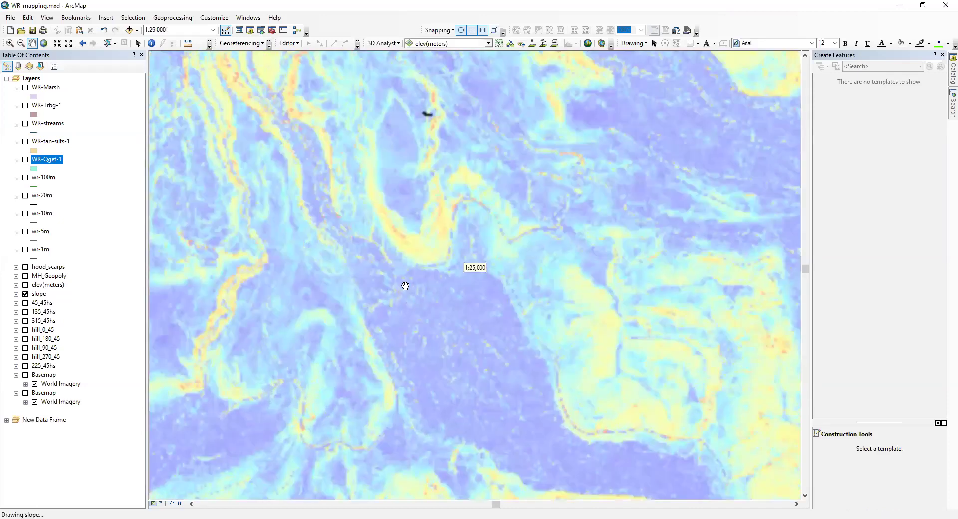
scroll(380, 315, "down", 2)
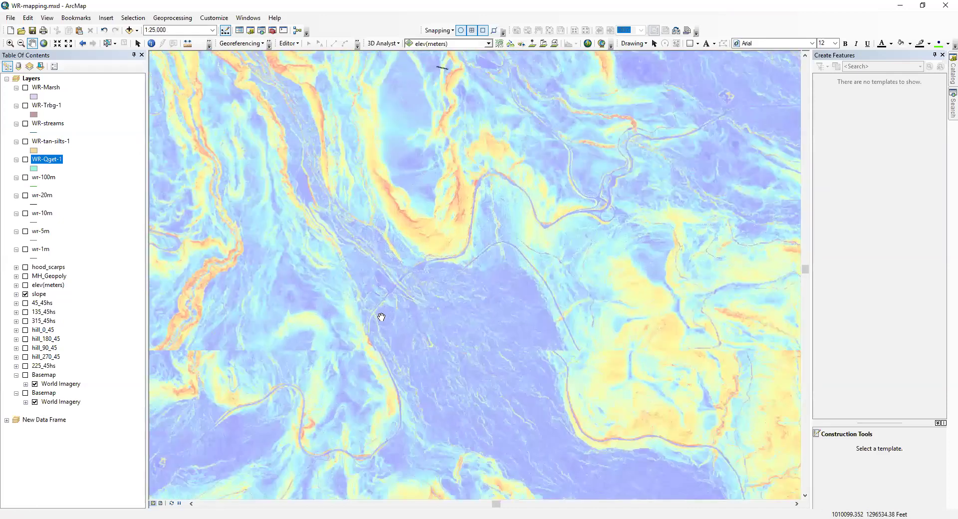
left_click_drag(389, 346, 443, 250)
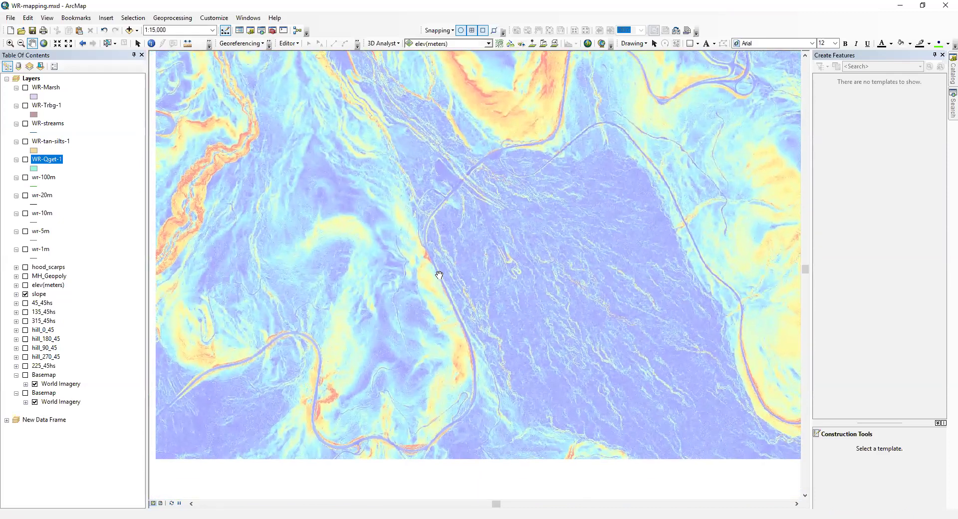
scroll(437, 271, "down", 1)
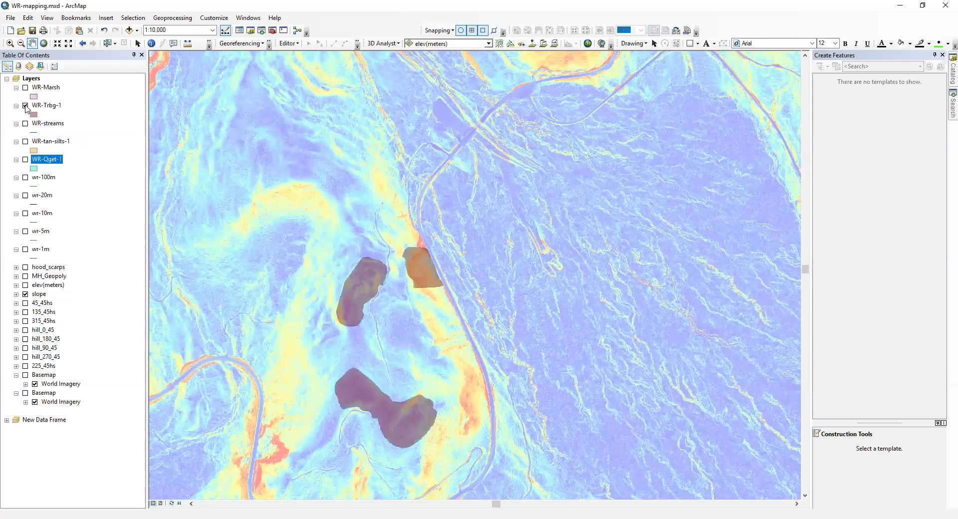
Show the WR-Qget-1 layer along with WR-Trbg-1 and inspect the mapped polygons beside the road at 1:4,000 scale
left_click(25, 159)
left_click_drag(491, 326, 492, 278)
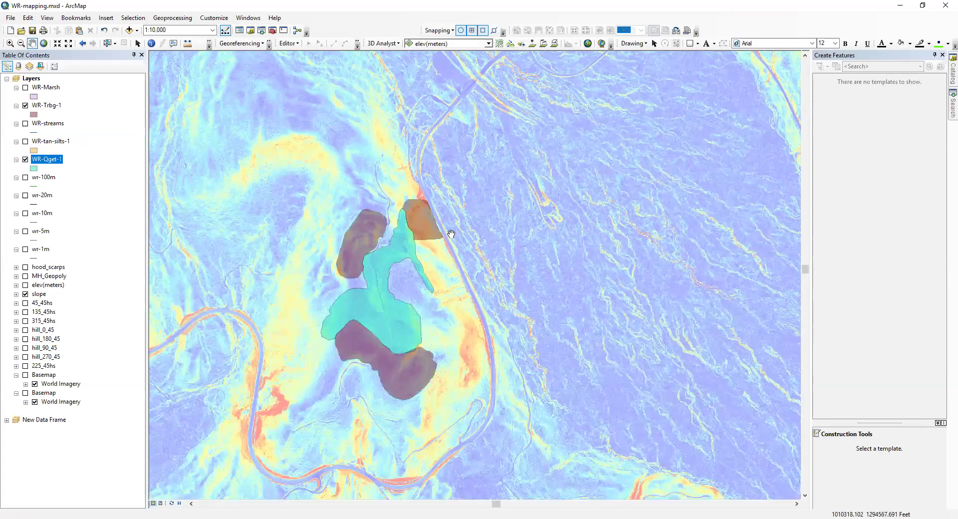
scroll(451, 233, "up", 4)
left_click_drag(428, 225, 448, 271)
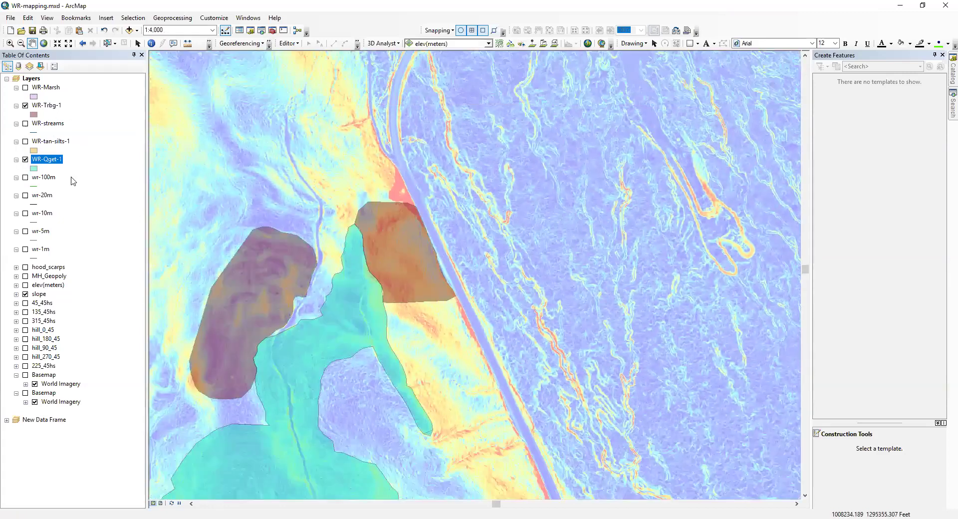
Turn off WR-Qget-1 and compare the slope raster beside the road with the WR-Trbg-1 layer hidden and shown
left_click(25, 160)
left_click(25, 105)
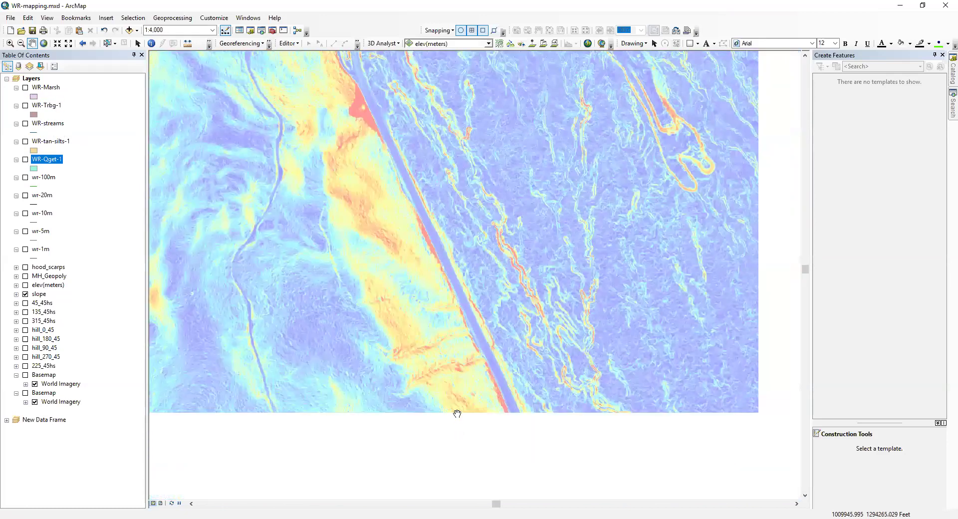
left_click_drag(456, 413, 398, 302)
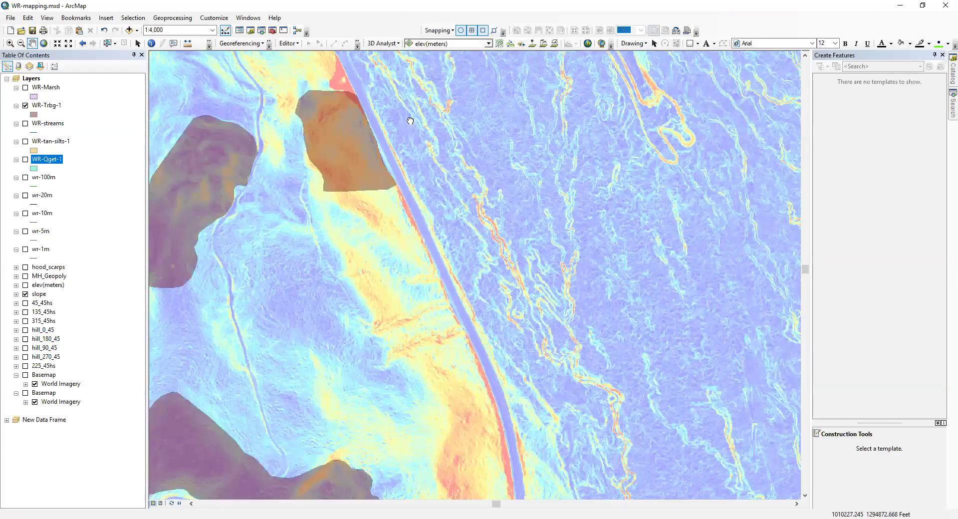
left_click_drag(412, 121, 422, 251)
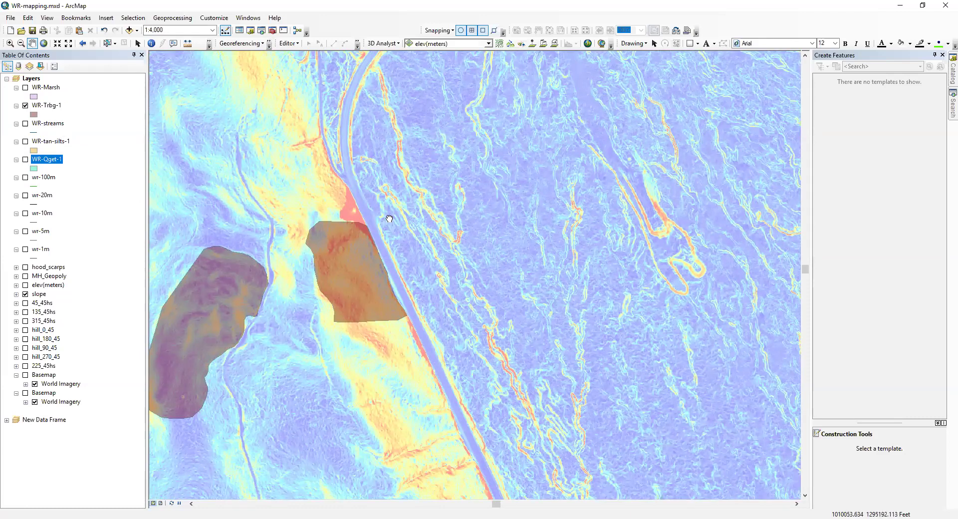
left_click_drag(362, 175, 146, 172)
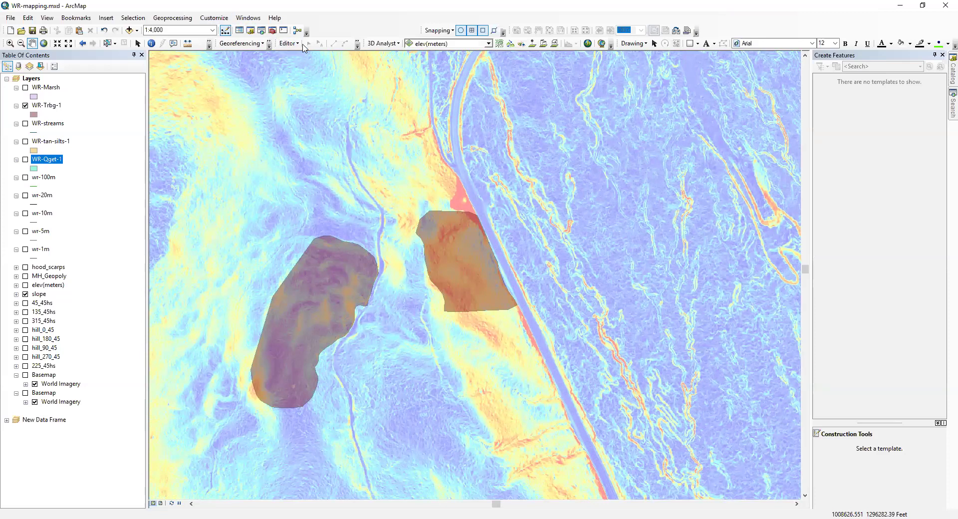
Check in the list of available toolbars whether the Editor toolbar is enabled
left_click(218, 20)
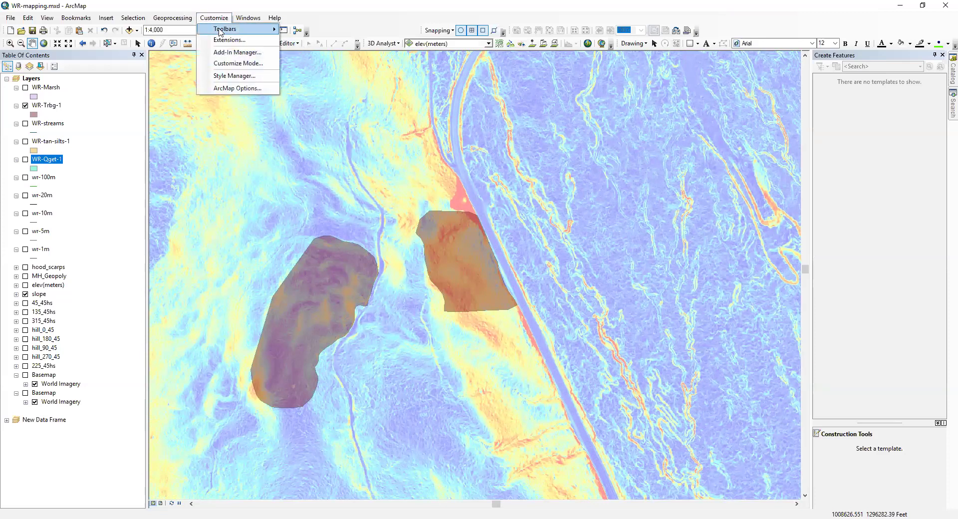
mouse_move(235, 29)
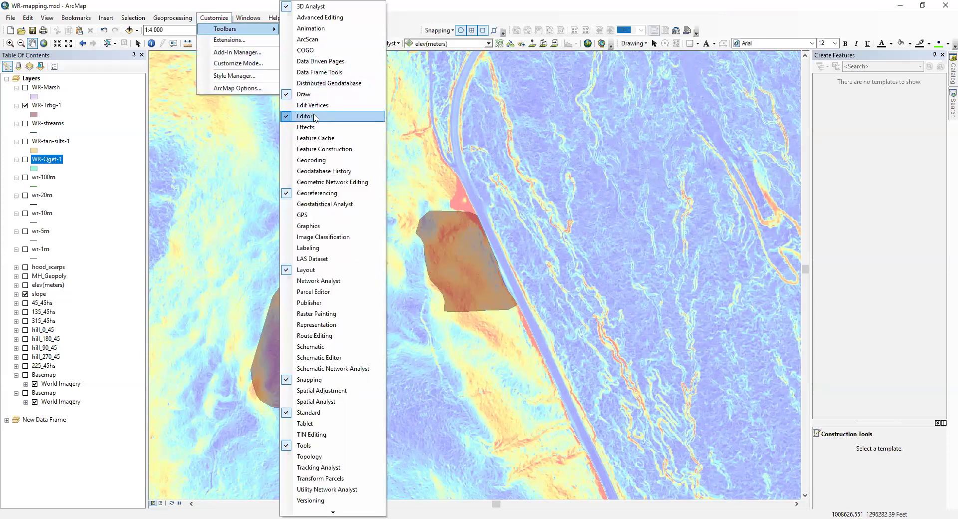
left_click(723, 5)
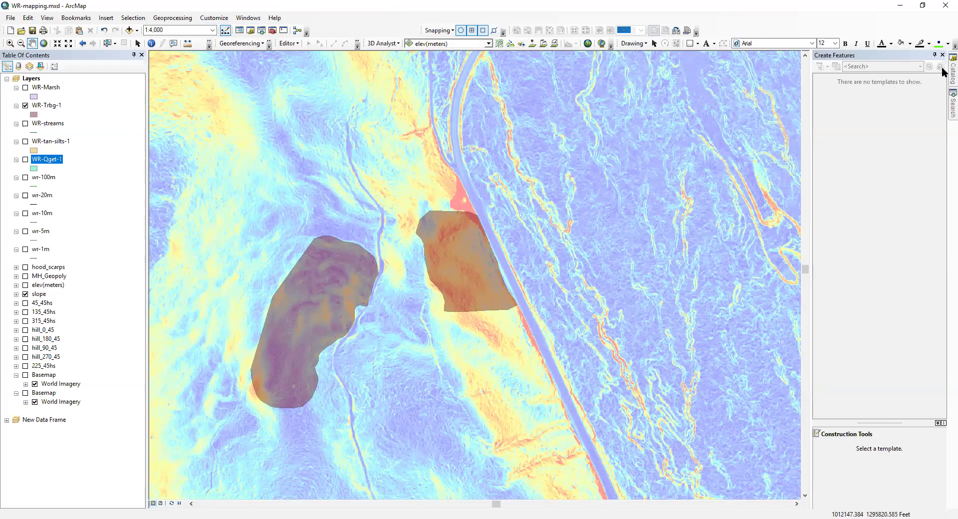
Create a new polygon shapefile named WR-Qal in the Shapefiles folder, leaving its coordinate system unknown
mouse_move(949, 73)
left_click_drag(943, 286, 890, 115)
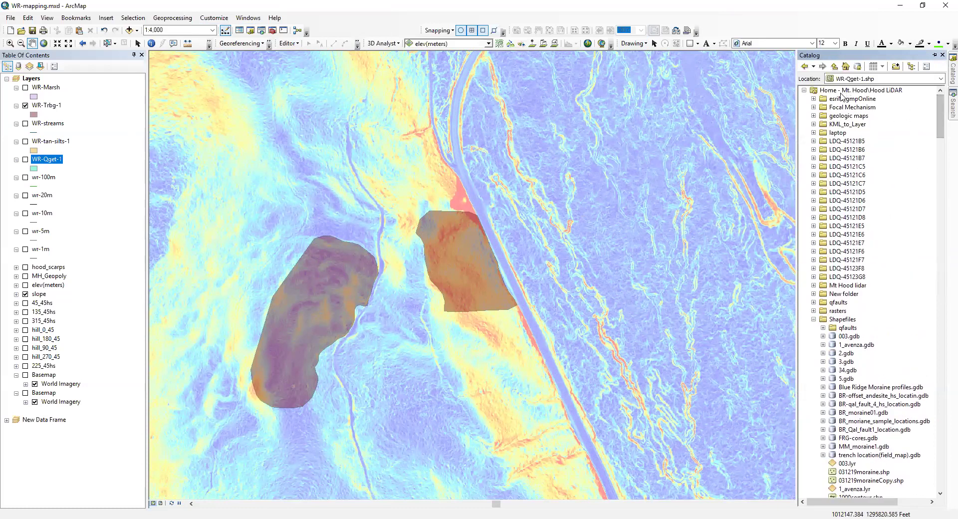
scroll(881, 144, "down", 6)
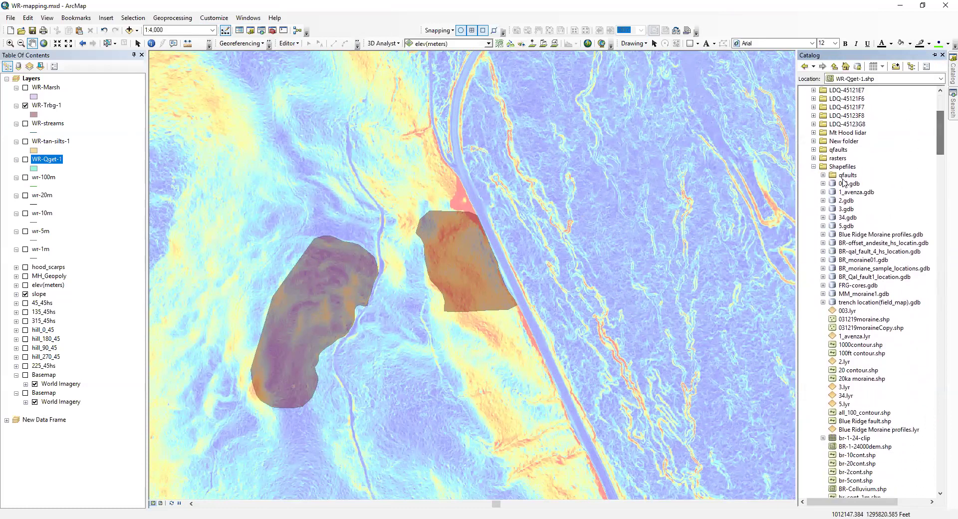
right_click(836, 169)
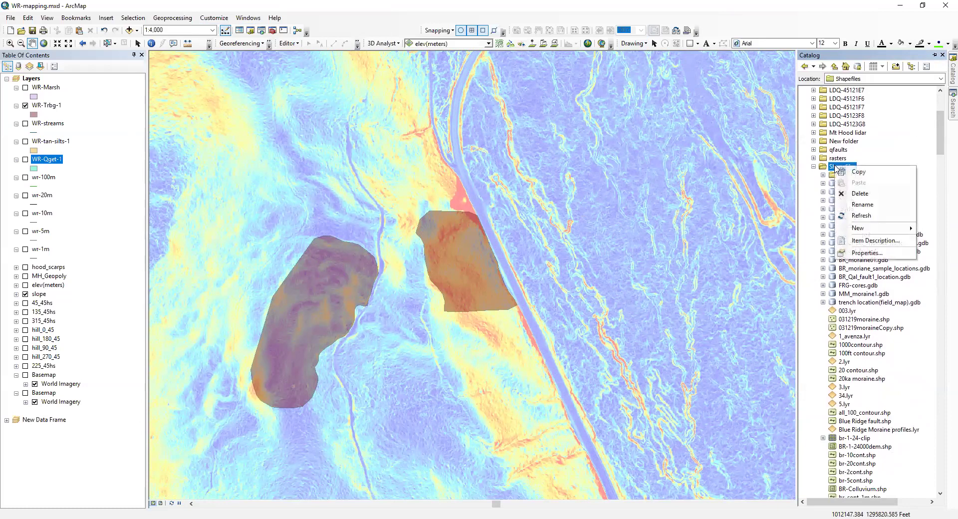
mouse_move(857, 228)
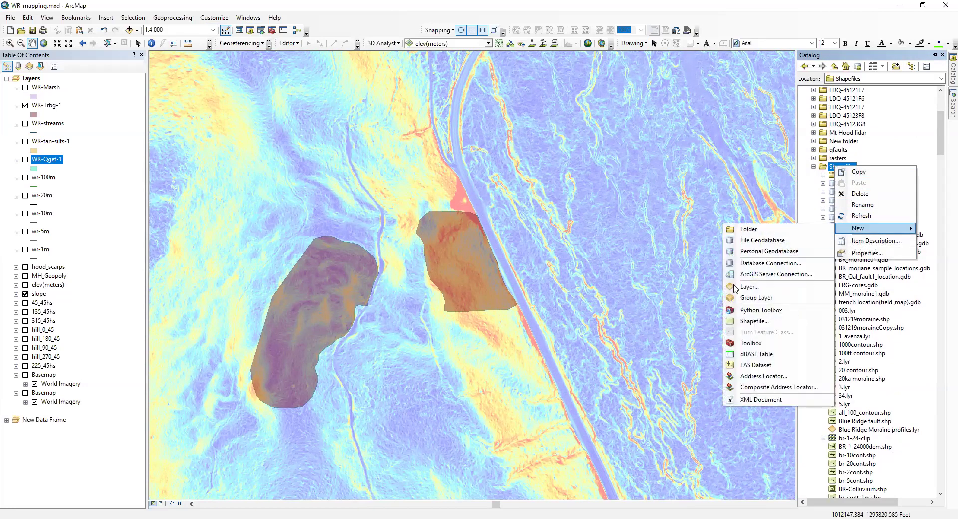
left_click(743, 321)
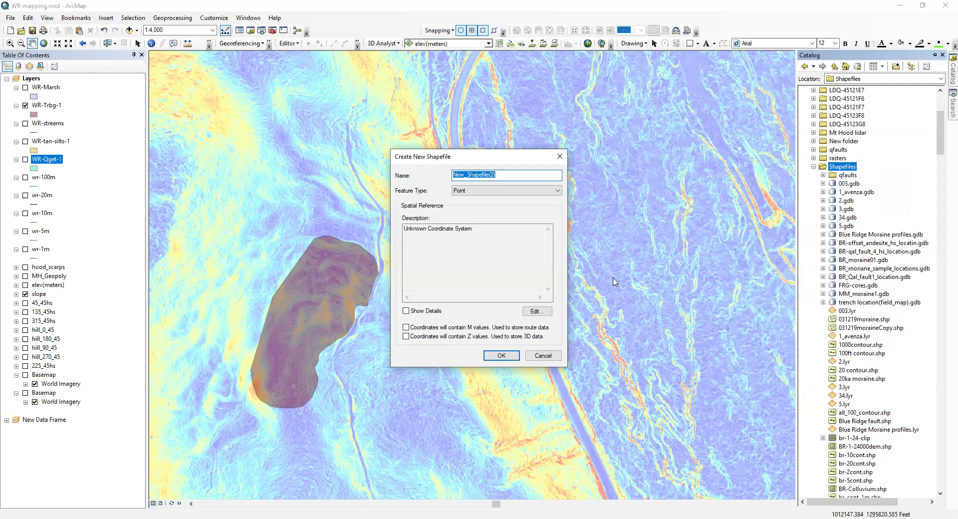
type("WR-Qal")
left_click(489, 194)
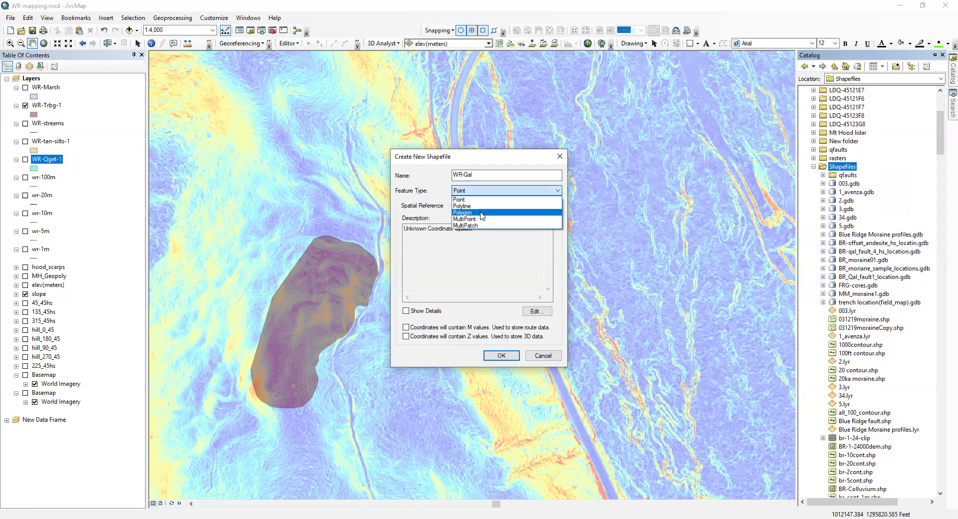
left_click(482, 214)
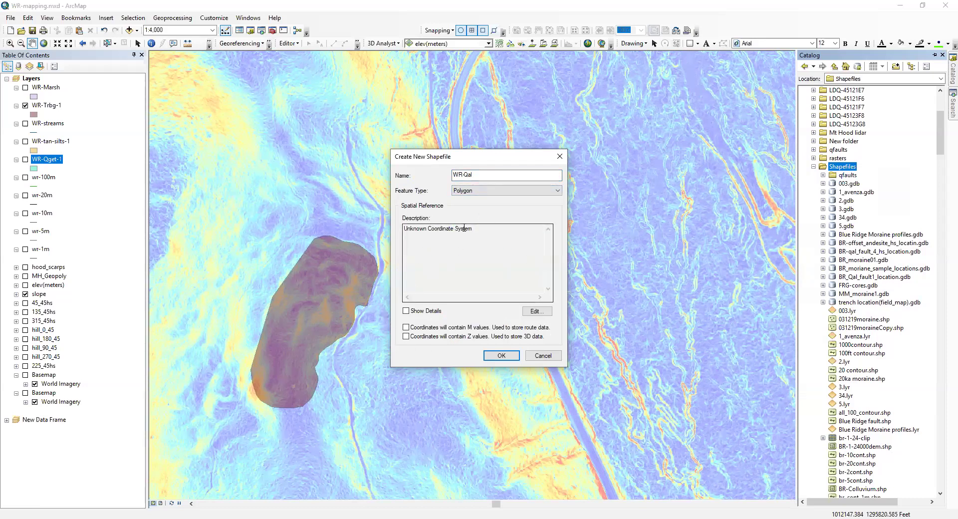
left_click(502, 355)
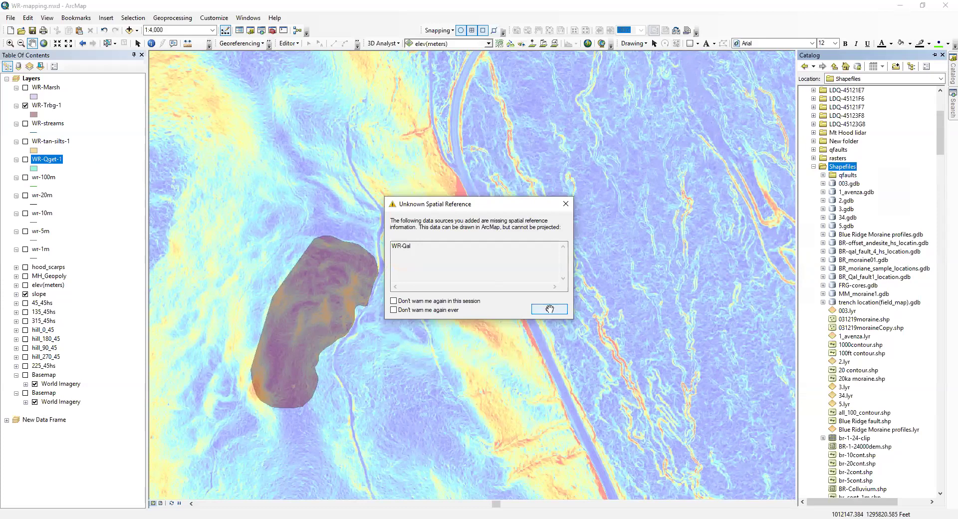
left_click(549, 308)
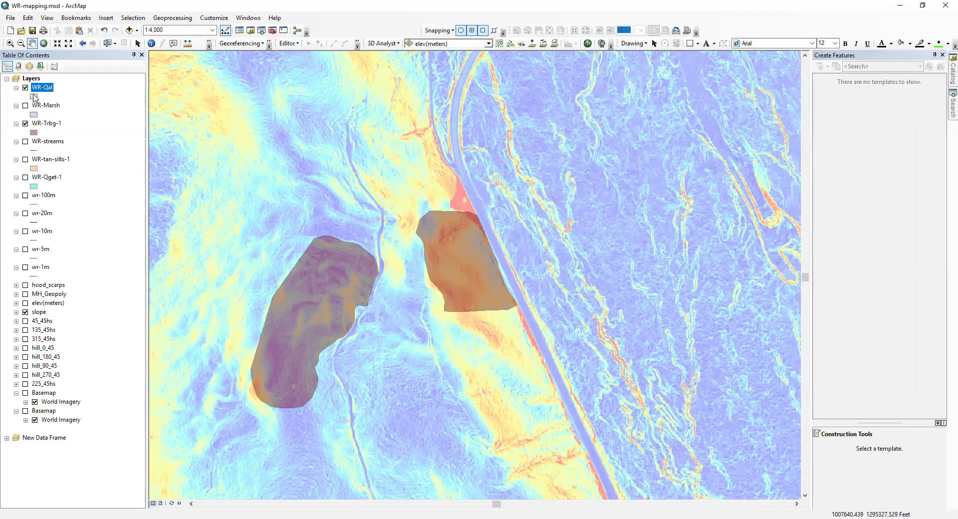
Set the WR-Qal layer's symbol to a bright yellow fill with a black outline
double_click(34, 97)
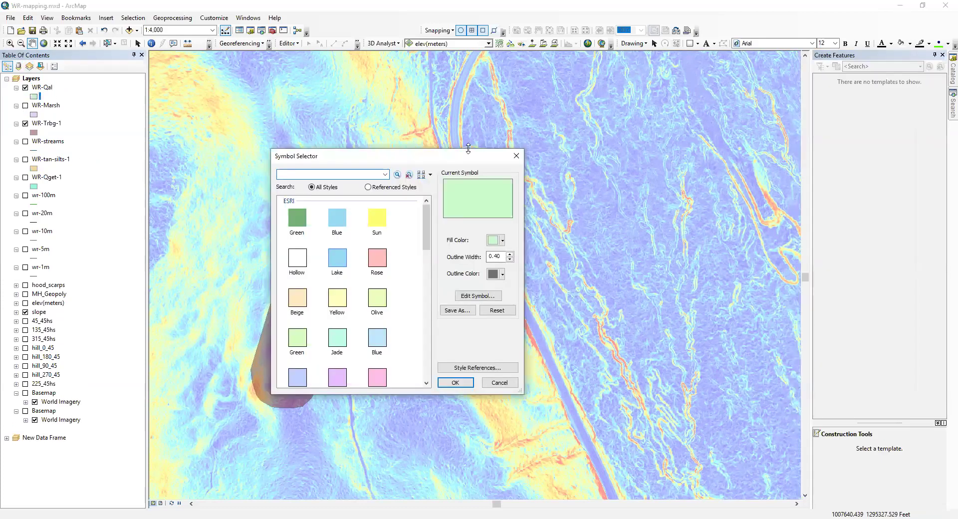
left_click(516, 161)
right_click(45, 87)
left_click(95, 290)
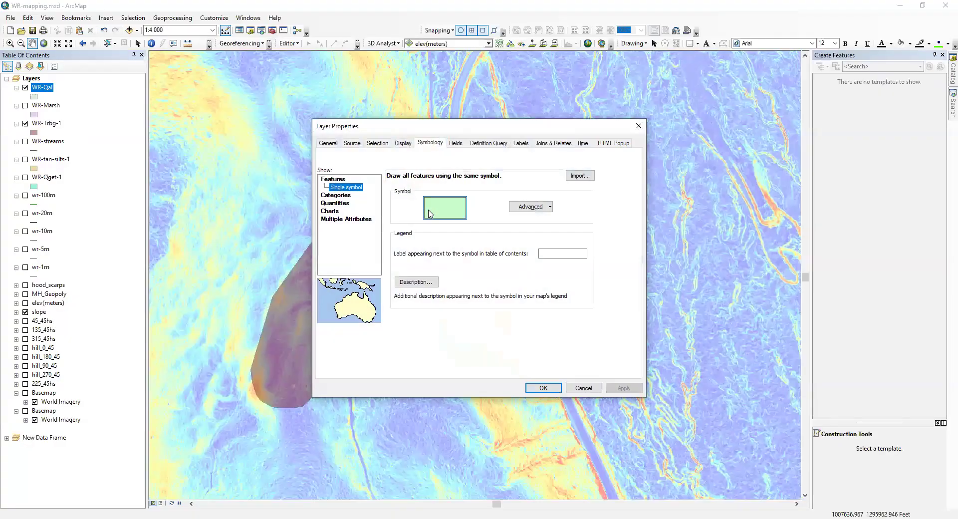
left_click(408, 143)
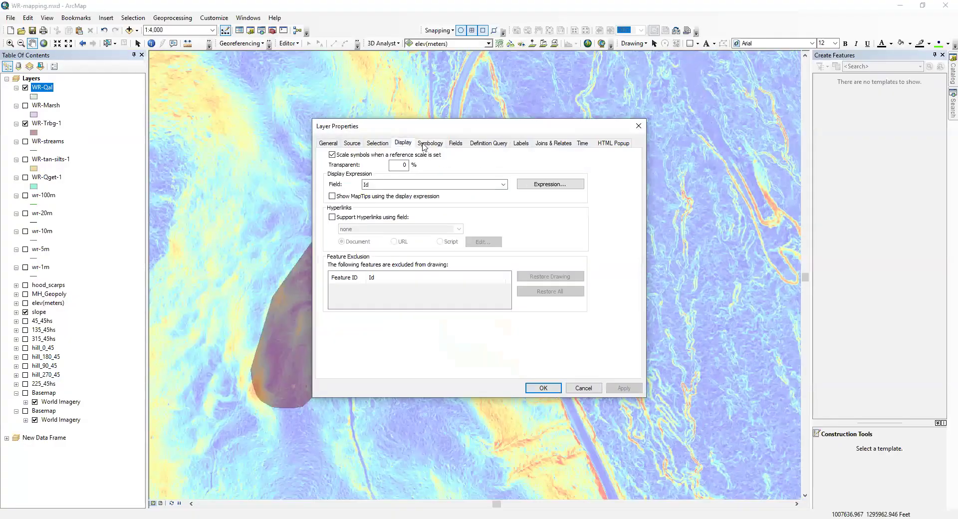
left_click(422, 143)
left_click(448, 193)
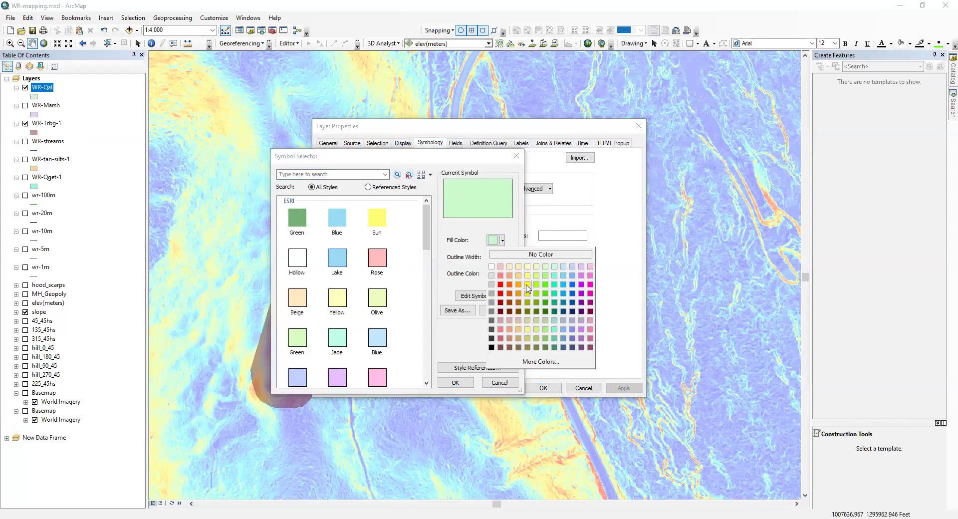
left_click(527, 286)
left_click(502, 274)
left_click(492, 381)
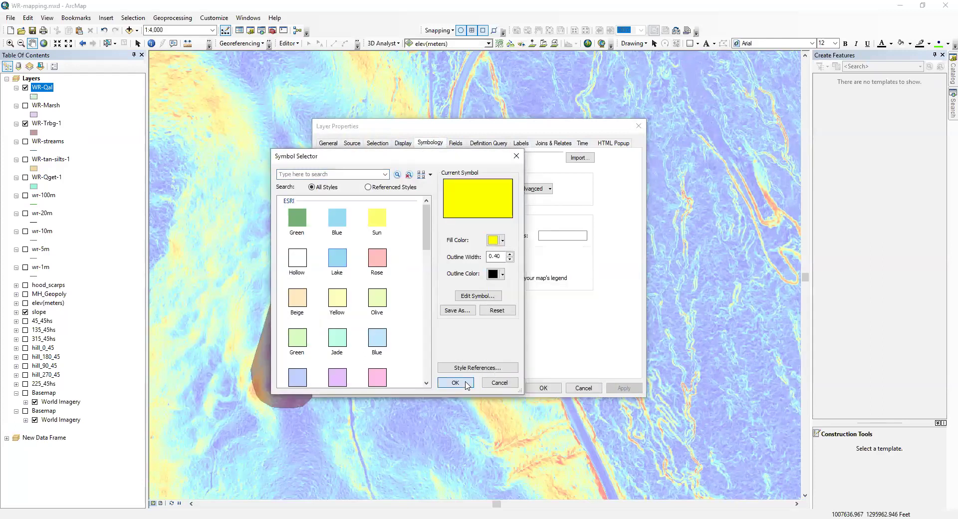
key("Return")
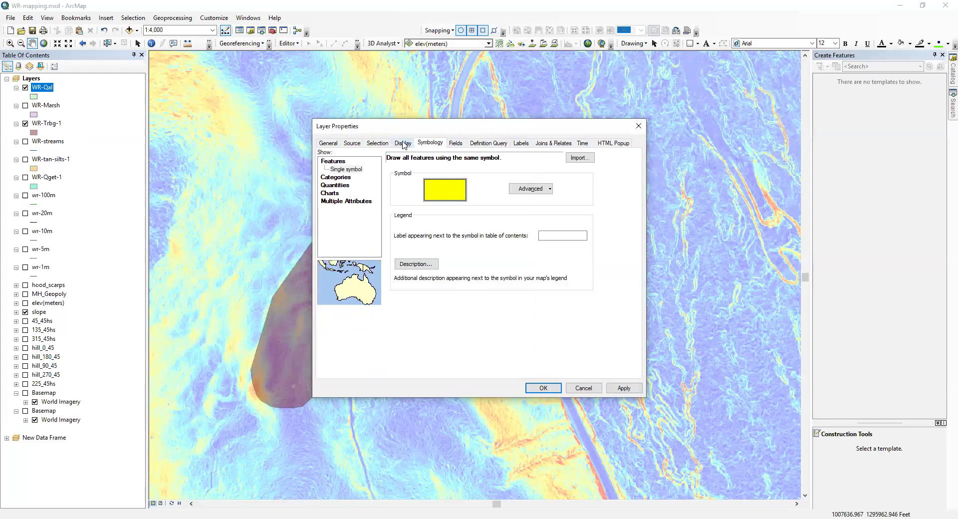
Set the WR-Qal layer's transparency to 60% and apply the layer properties
left_click(403, 144)
double_click(399, 164)
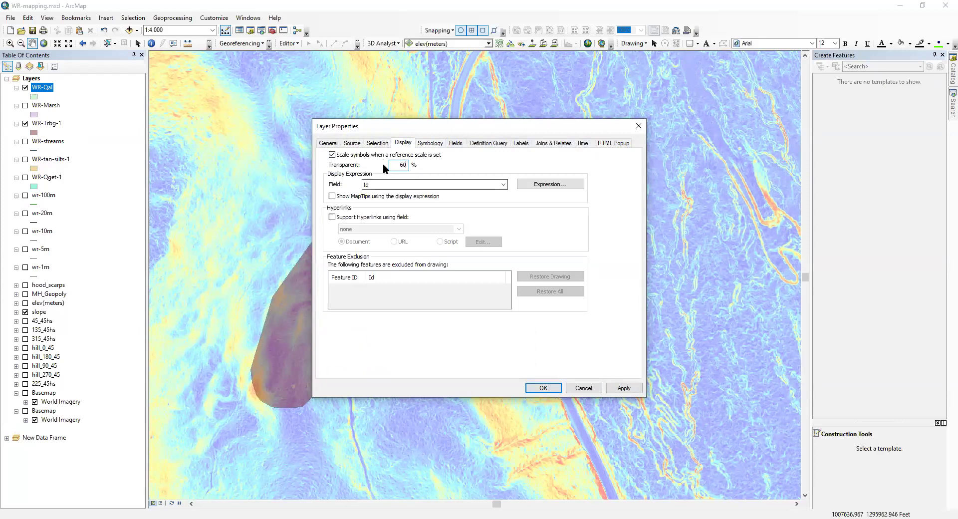
left_click(624, 387)
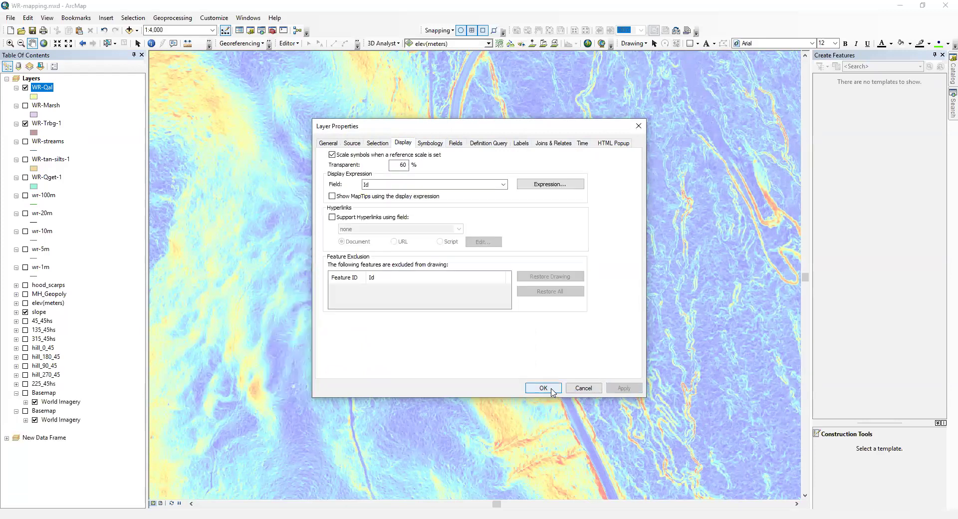
left_click(544, 388)
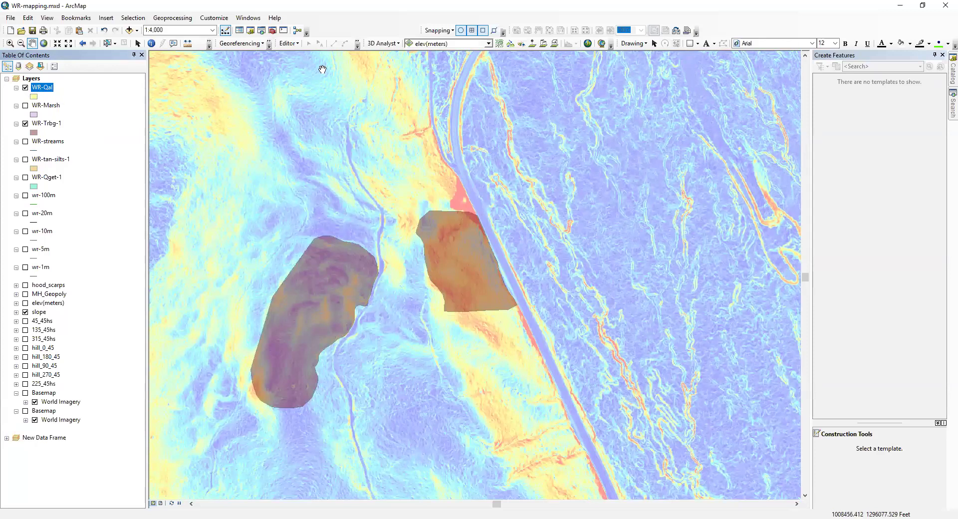
Start an editing session on the WR-Qal layer and continue past the spatial reference warnings
left_click(289, 44)
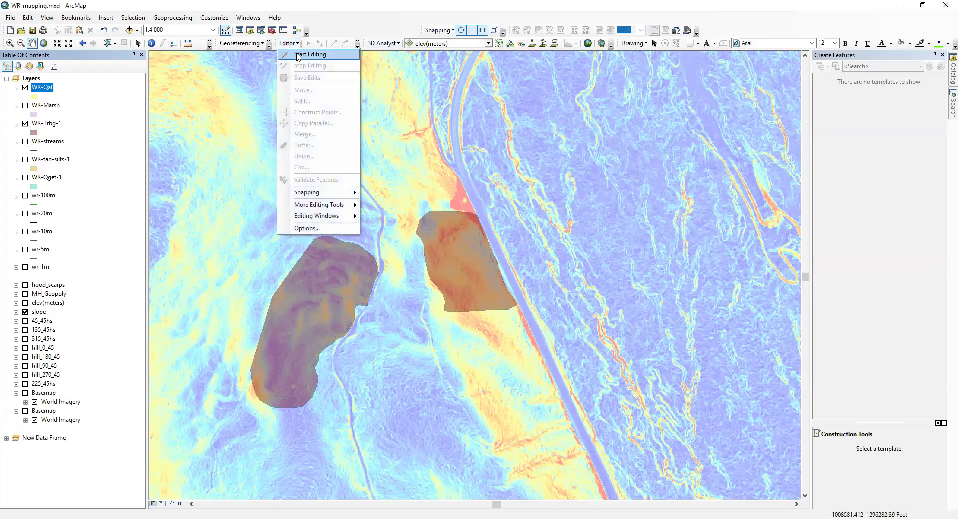
left_click(298, 55)
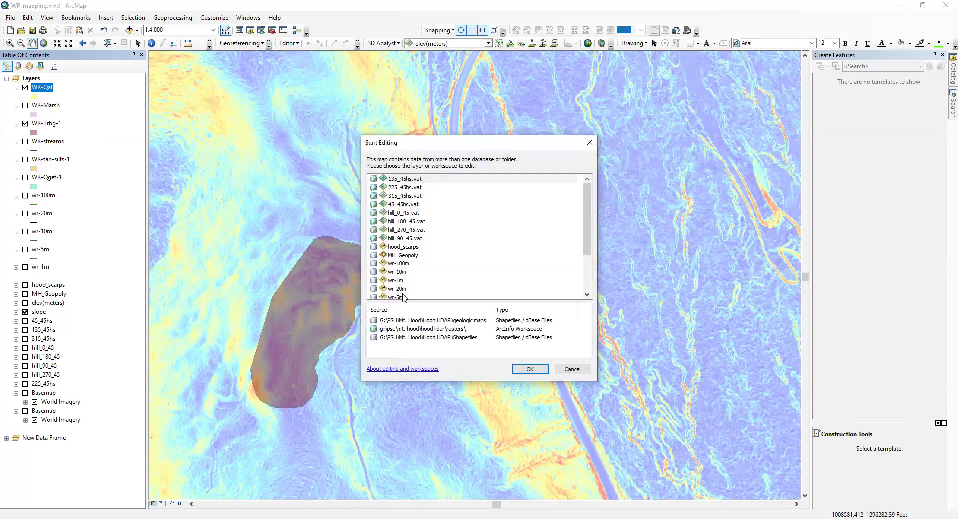
scroll(400, 272, "down", 2)
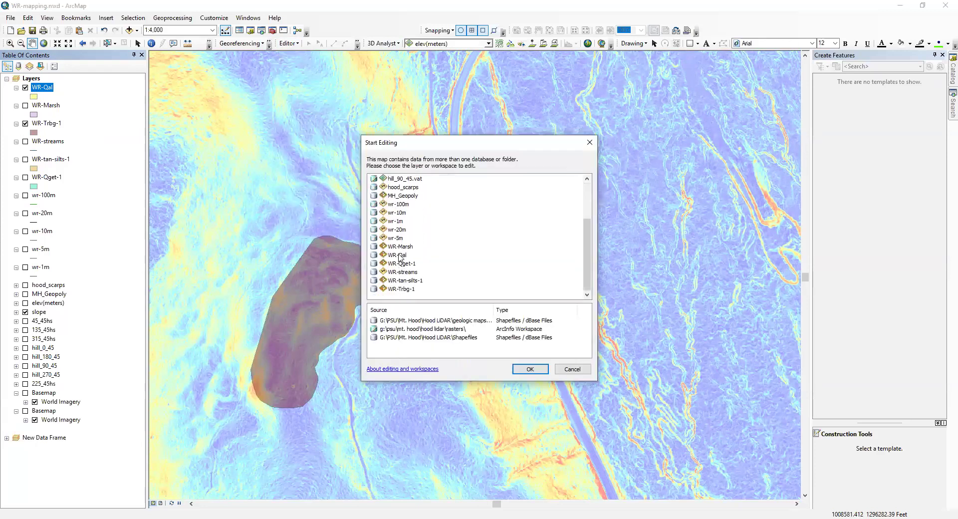
left_click(401, 257)
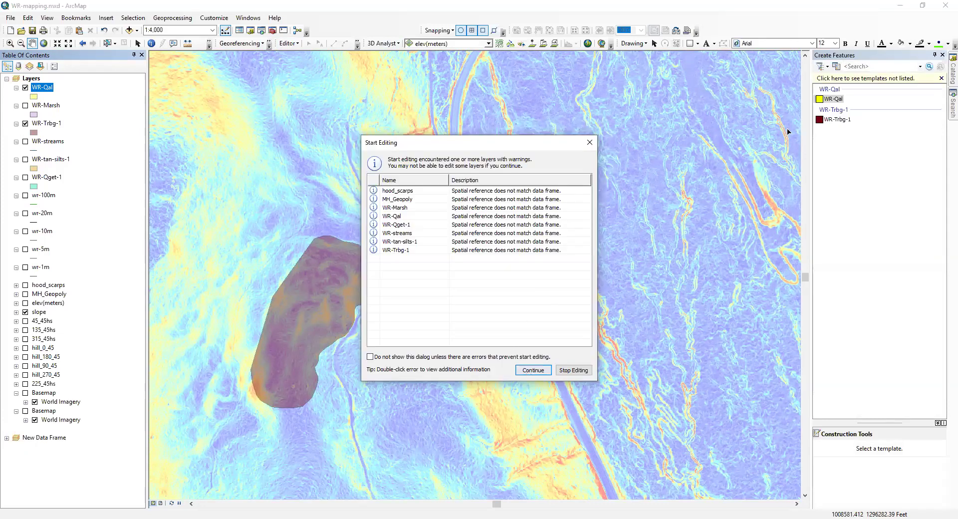
key("Return")
Draw a WR-Qal polygon east of the smaller WR-Trbg-1 polygon, following the road's western edge and closing around the flat ground
left_click(834, 99)
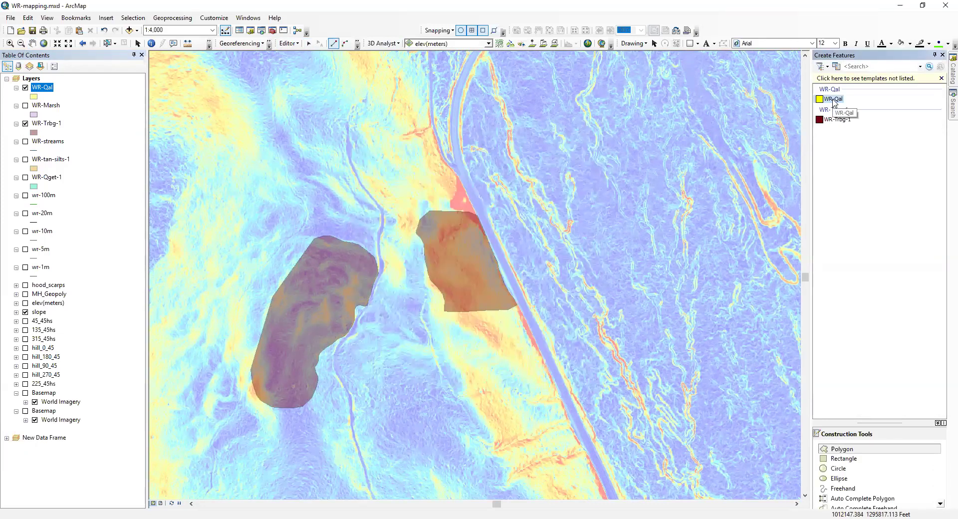
left_click(847, 449)
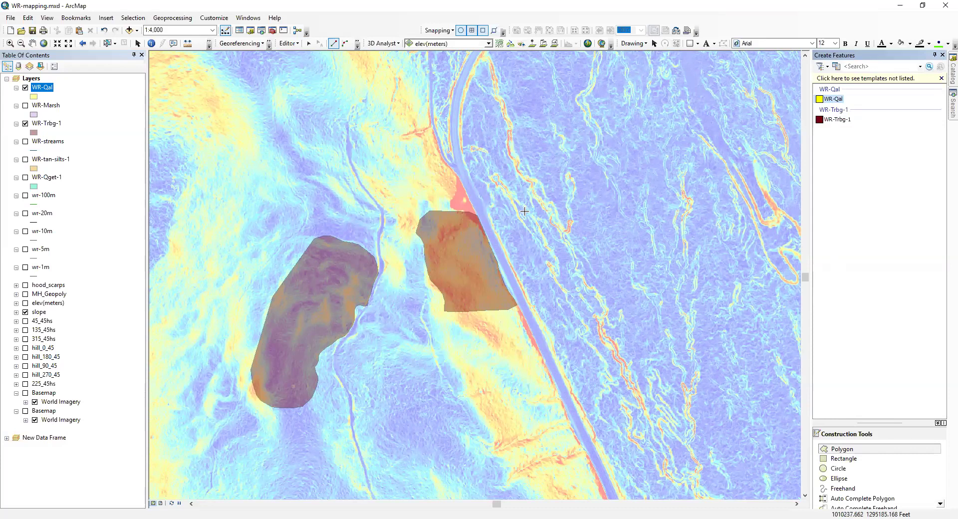
scroll(429, 246, "up", 2)
left_click(396, 146)
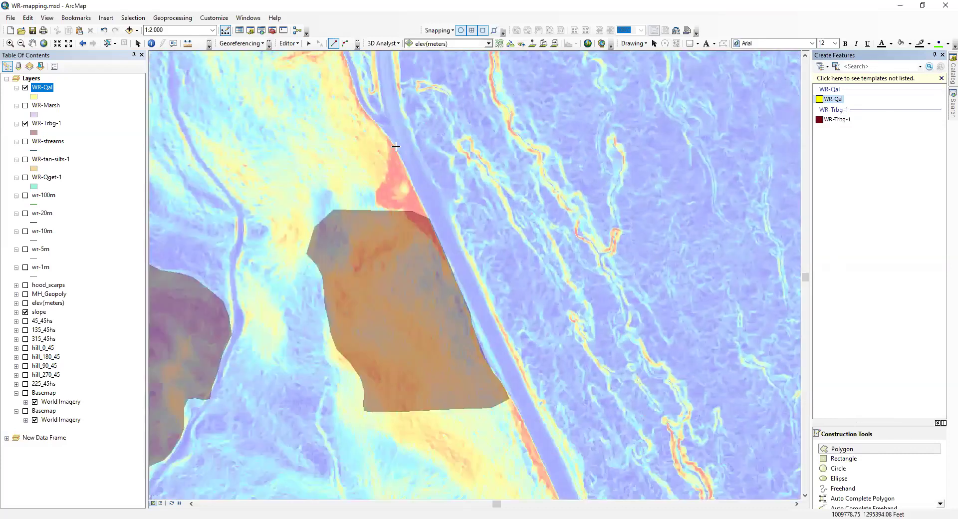
left_click(406, 170)
left_click(422, 202)
left_click(435, 232)
left_click(449, 264)
left_click(467, 304)
left_click(474, 327)
left_click(480, 345)
left_click(489, 365)
left_click(500, 380)
left_click(509, 399)
left_click(601, 397)
left_click(732, 349)
left_click(778, 276)
left_click(772, 171)
left_click(734, 118)
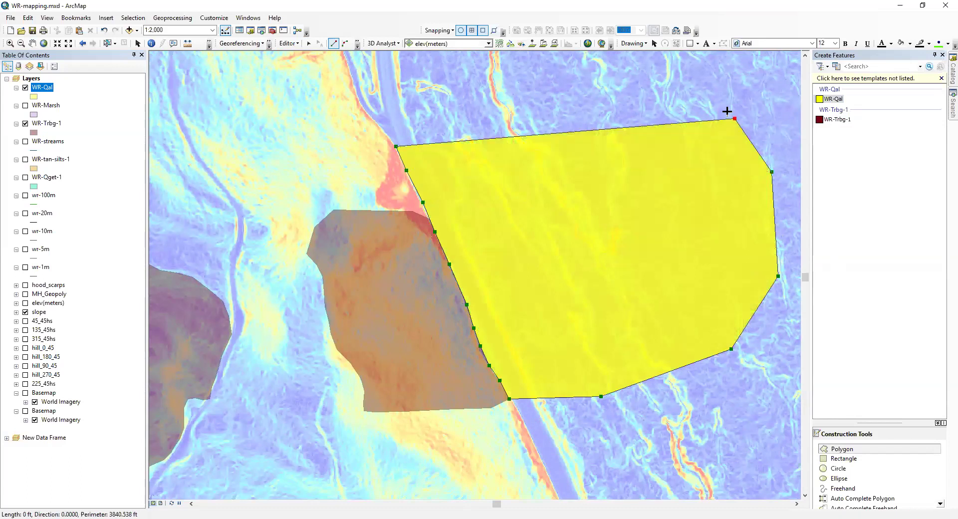
left_click(675, 95)
double_click(447, 132)
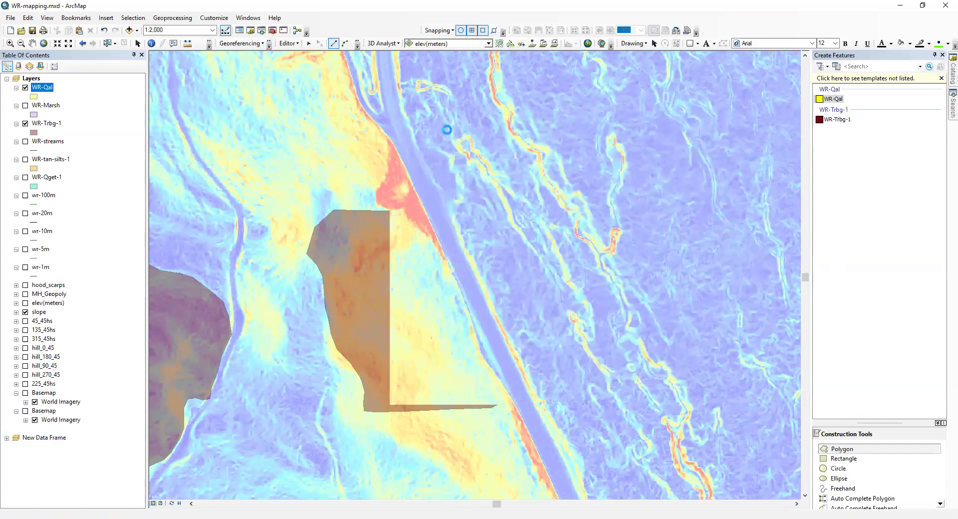
Examine how closely the new WR-Qal polygon's western edge follows the adjoining WR-Trbg-1 polygon's boundary
left_click(32, 43)
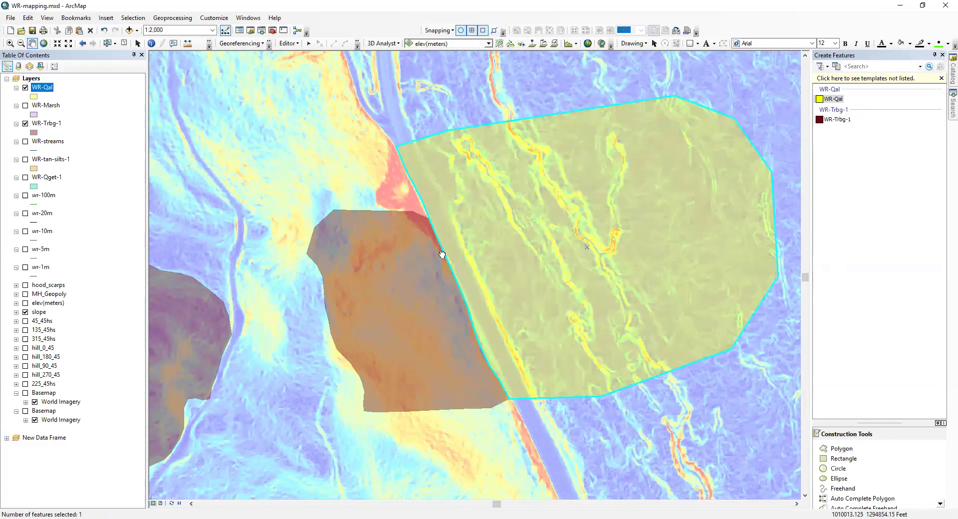
scroll(449, 266, "down", 1)
scroll(441, 252, "down", 3)
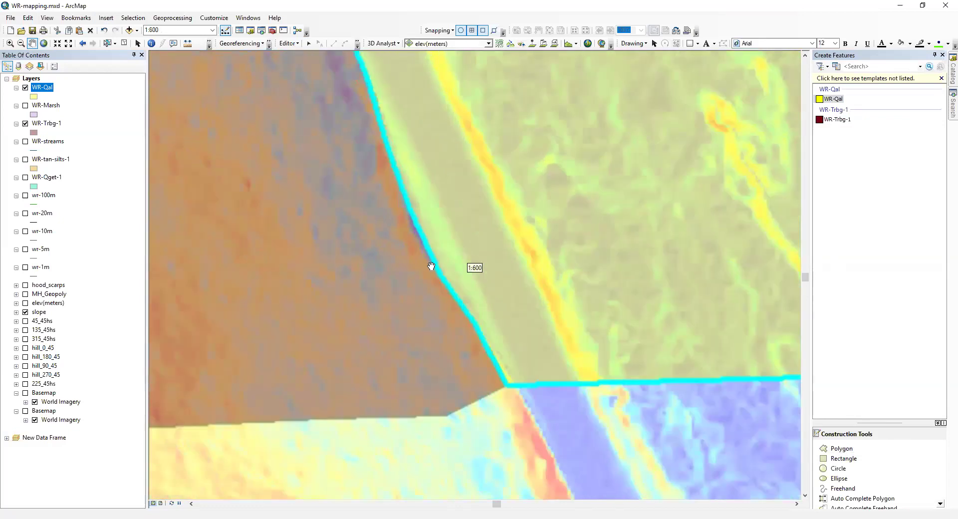
scroll(519, 371, "up", 4)
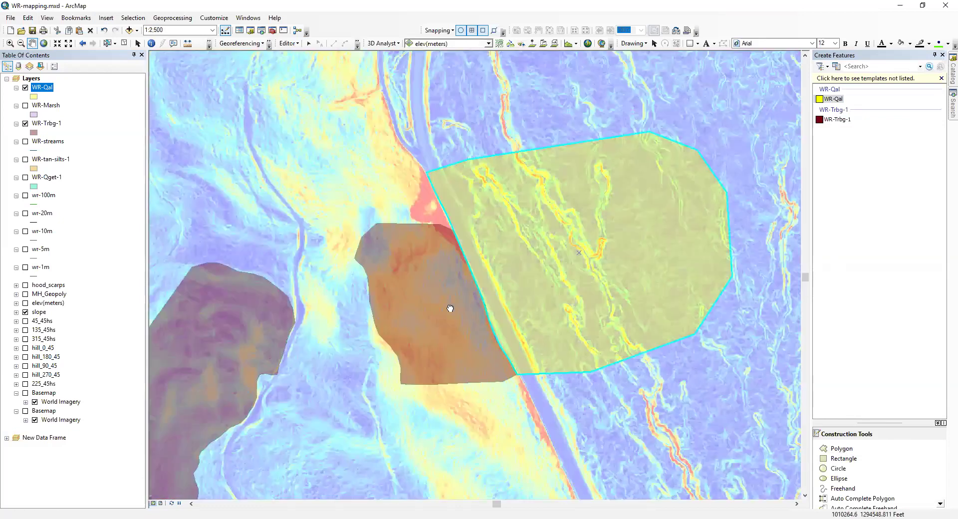
left_click_drag(465, 319, 419, 286)
scroll(433, 298, "up", 2)
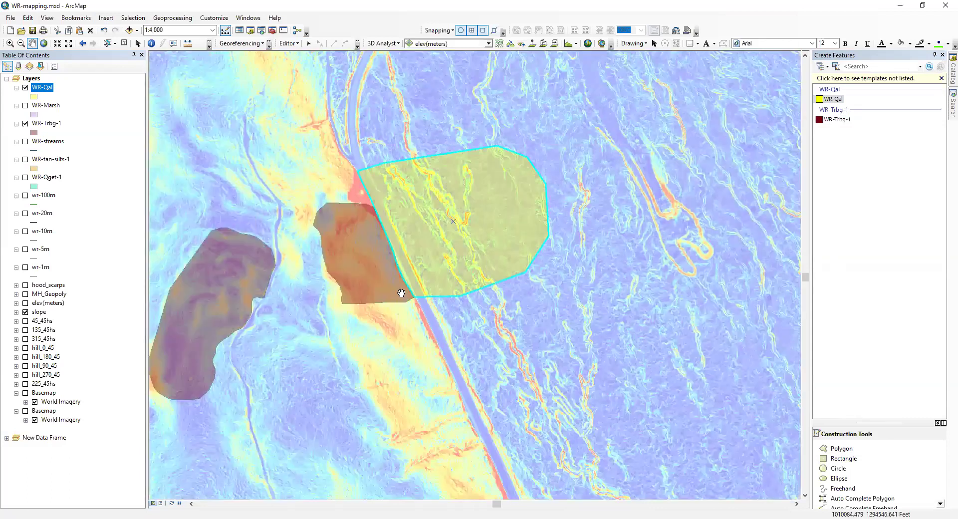
left_click_drag(453, 285, 513, 296)
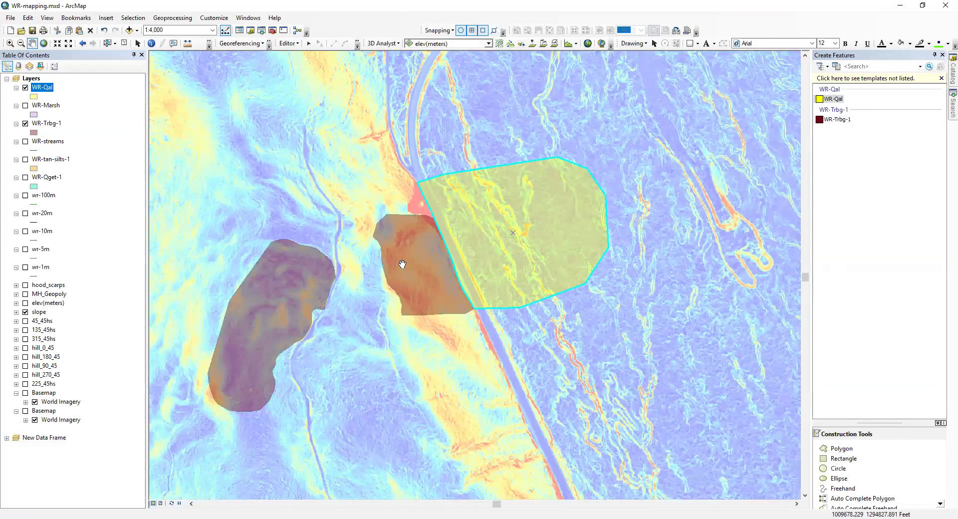
Draw a second WR-Qal polygon from the first one's southwest corner southward along the road, overlapping the first polygon's southern edge
left_click_drag(421, 303, 374, 169)
scroll(421, 199, "down", 2)
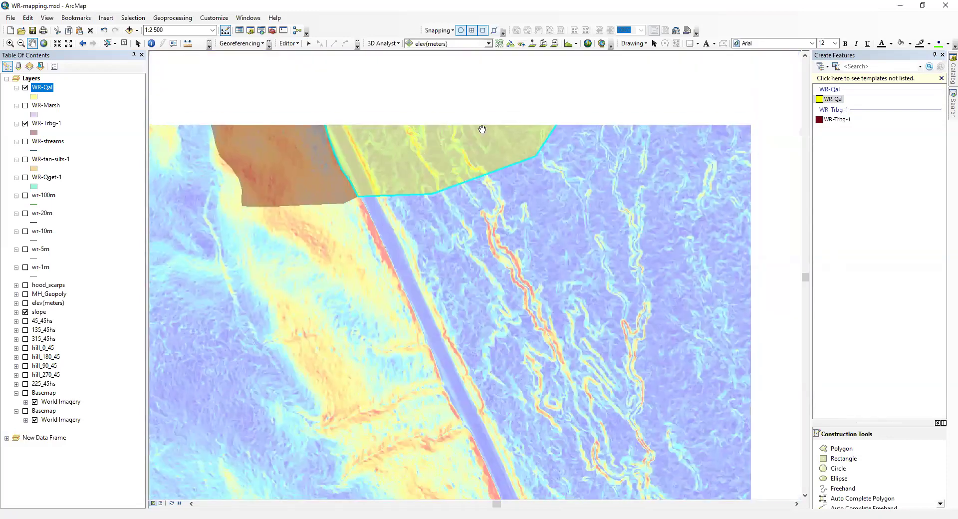
left_click_drag(481, 133, 370, 282)
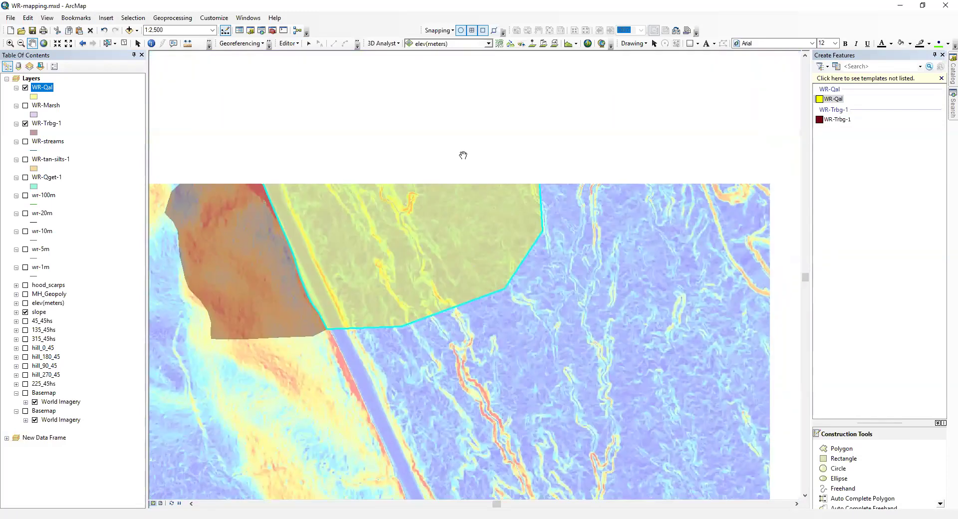
left_click_drag(421, 314, 335, 223)
scroll(325, 209, "down", 1)
scroll(325, 209, "down", 1)
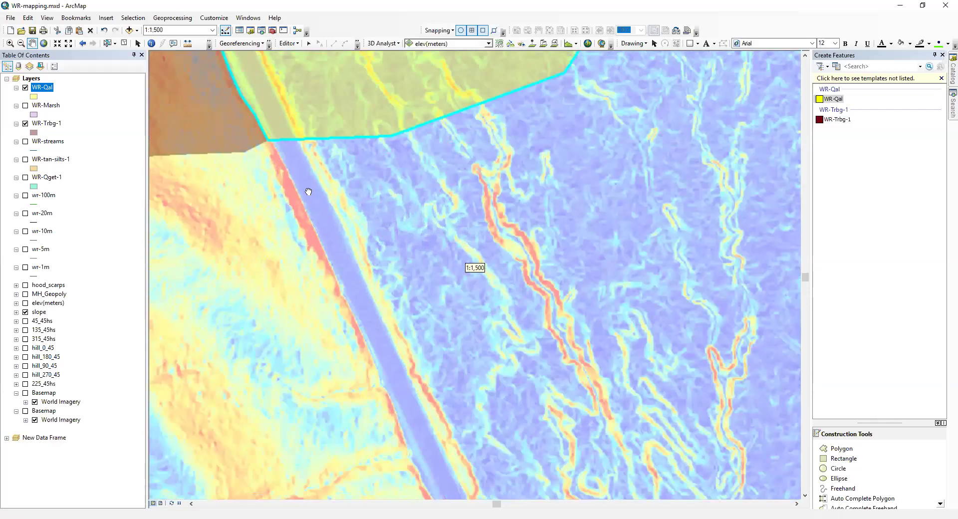
left_click_drag(302, 194, 377, 198)
left_click(831, 99)
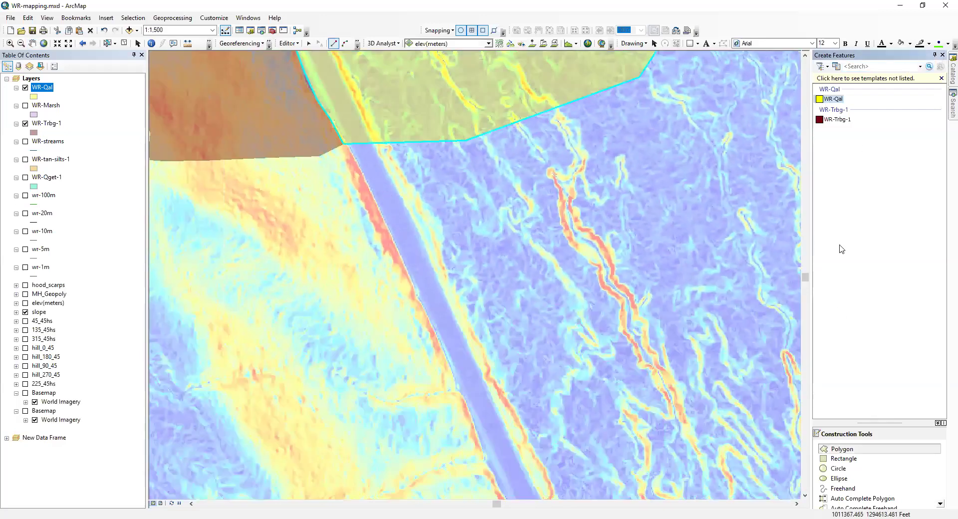
left_click(343, 145)
left_click(365, 178)
left_click(388, 231)
left_click(409, 277)
left_click(432, 323)
left_click(456, 375)
left_click(465, 403)
left_click(483, 454)
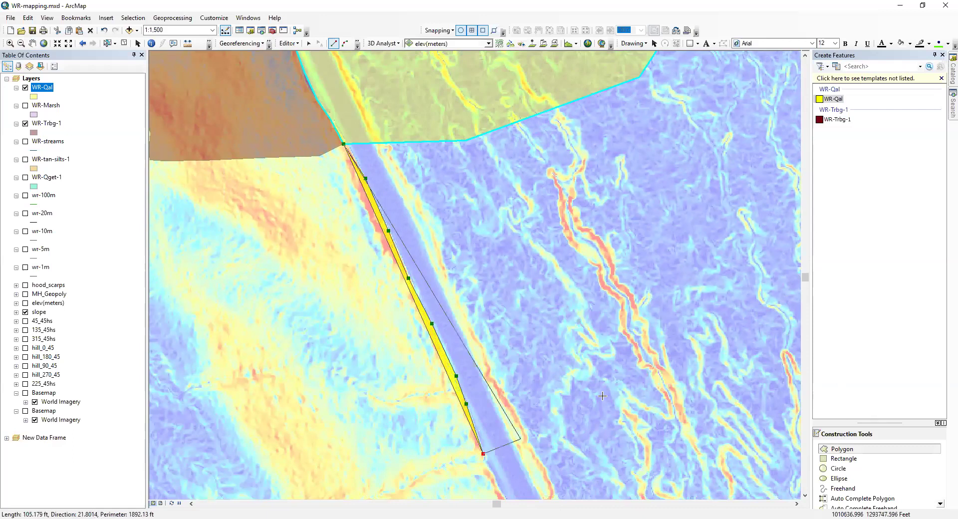
left_click(666, 372)
left_click(755, 160)
double_click(631, 60)
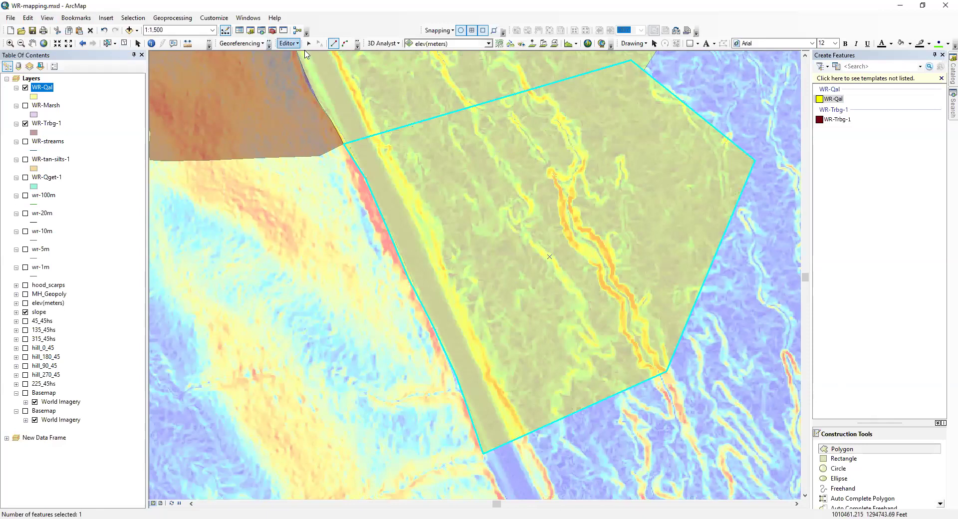
Save the edits containing both WR-Qal polygons and end the editing session
left_click(32, 43)
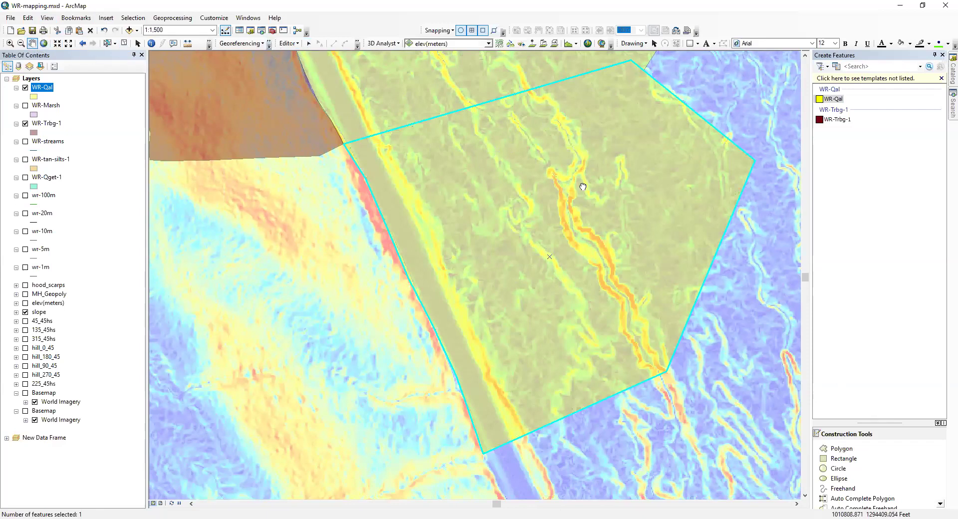
left_click_drag(582, 186, 598, 294)
left_click(289, 44)
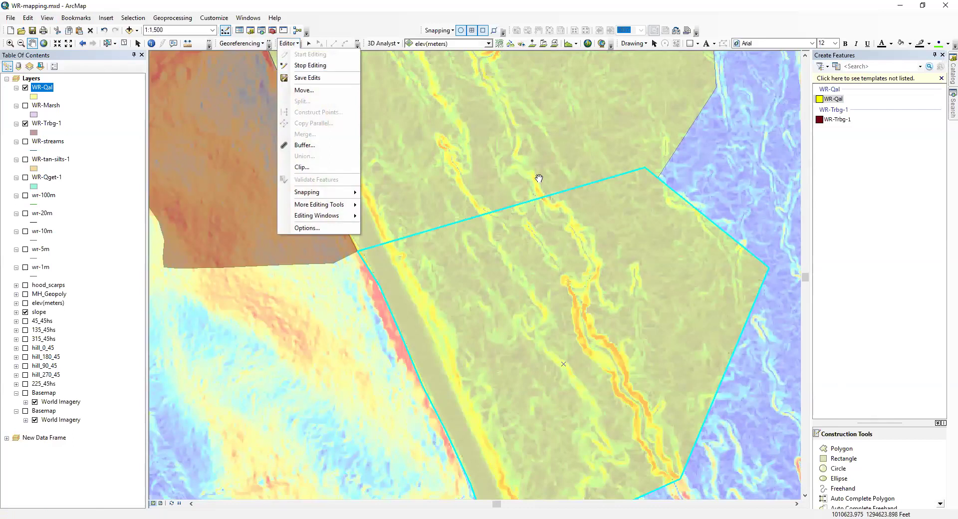
left_click(314, 78)
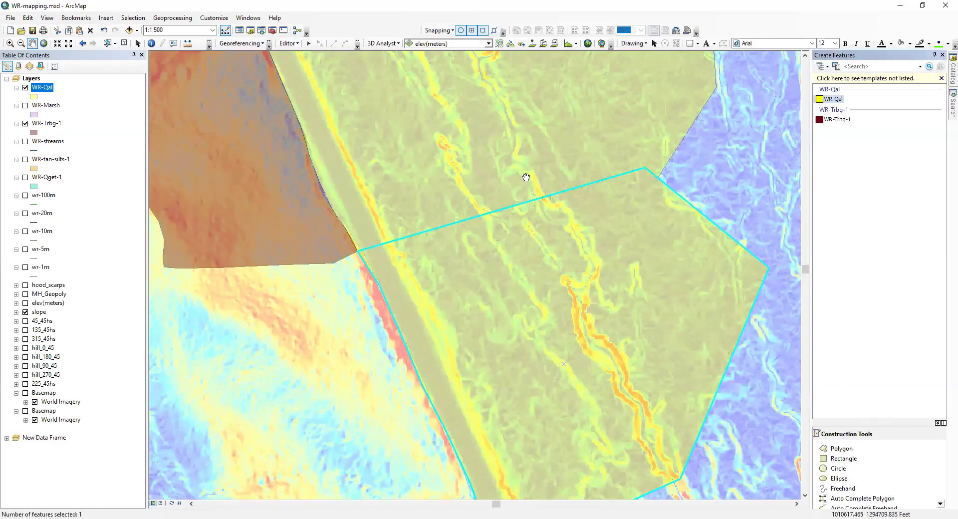
scroll(497, 239, "up", 2)
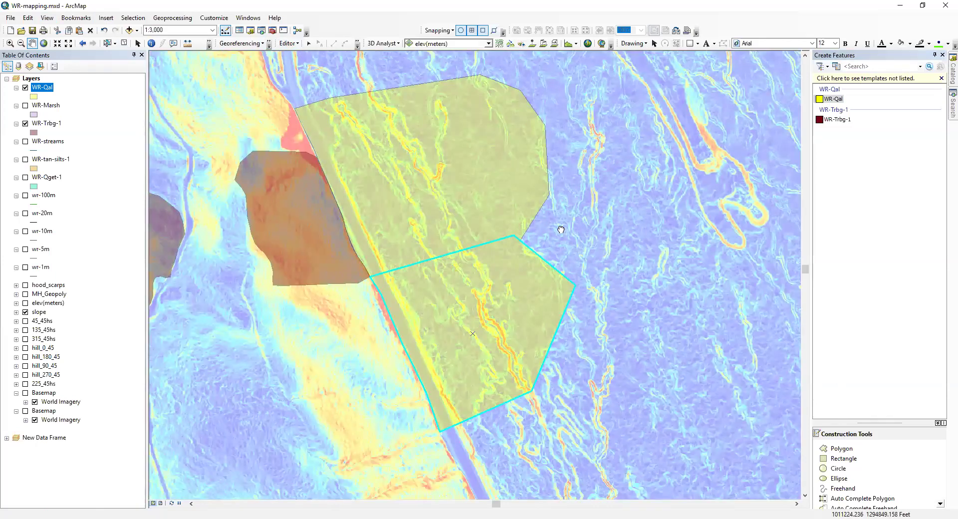
left_click_drag(561, 229, 551, 254)
left_click(289, 43)
left_click(310, 65)
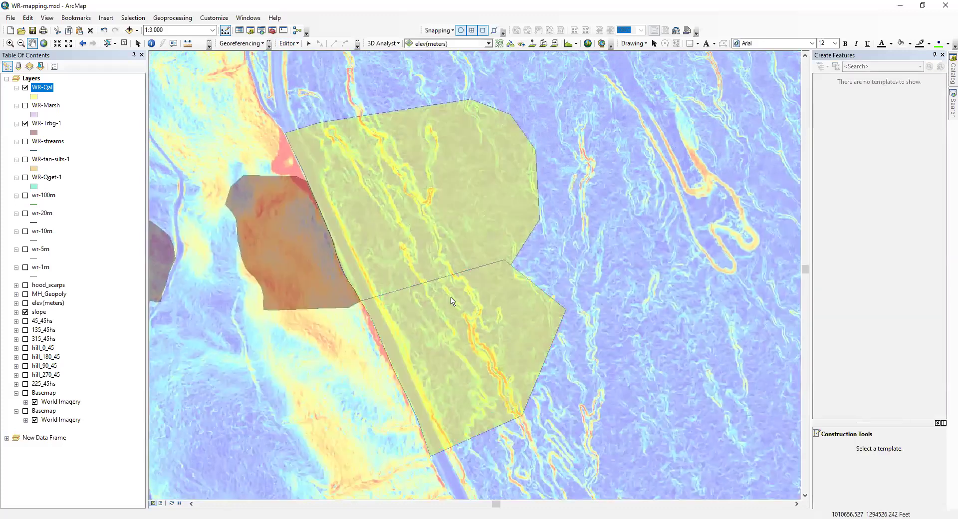
left_click_drag(439, 206, 503, 187)
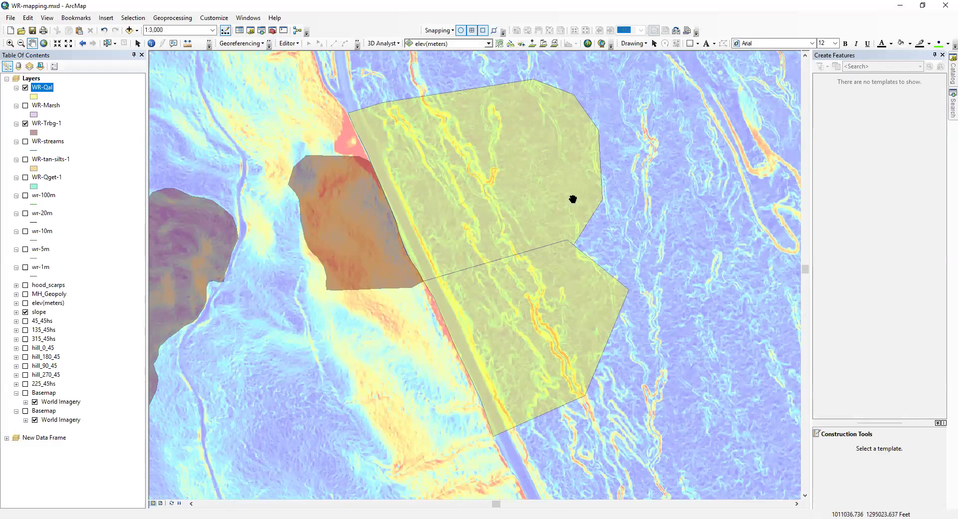
left_click(289, 43)
left_click(310, 54)
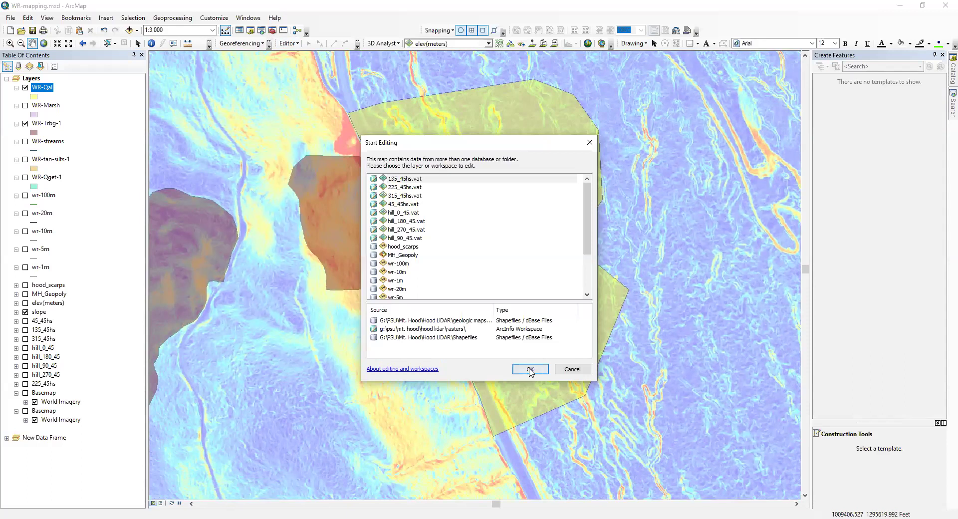
left_click(530, 370)
left_click(530, 370)
left_click(501, 238)
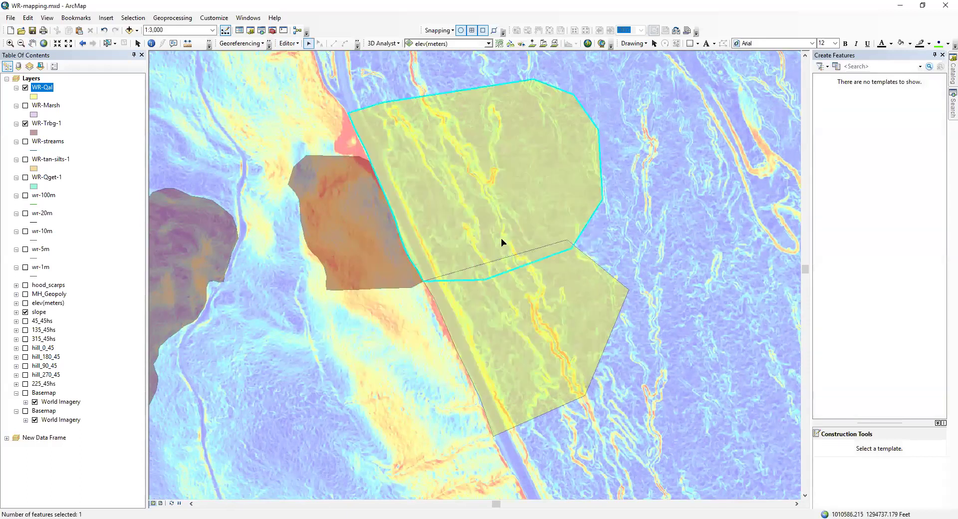
left_click(308, 43)
left_click(547, 312, "shift")
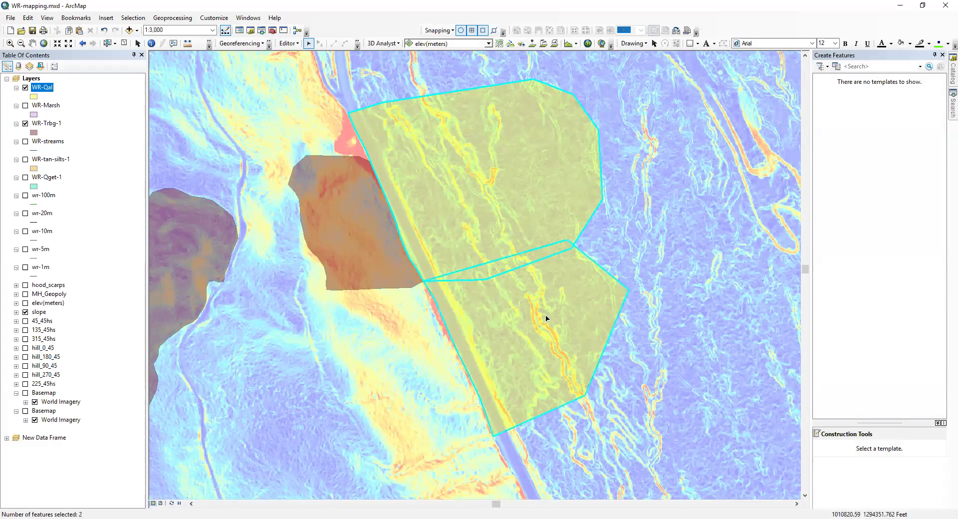
left_click(289, 43)
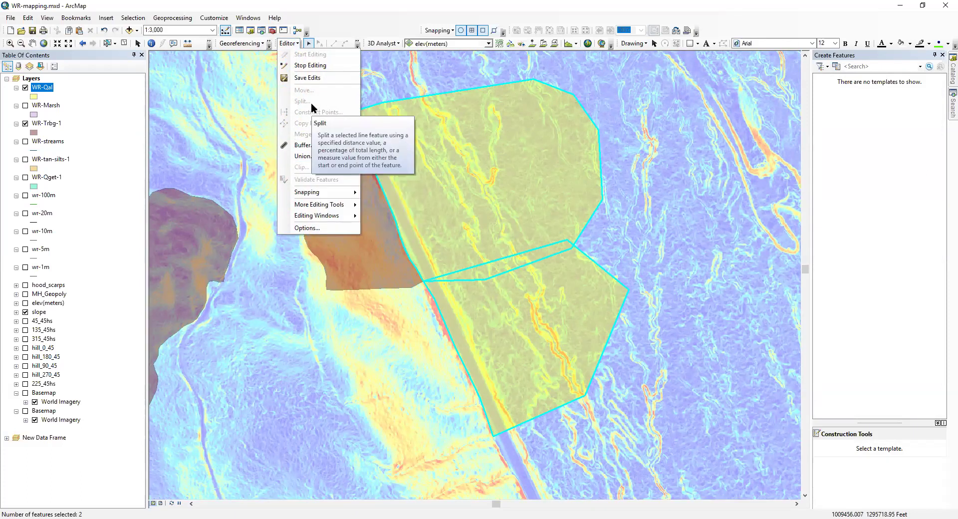
left_click(308, 45)
left_click(296, 44)
left_click(301, 66)
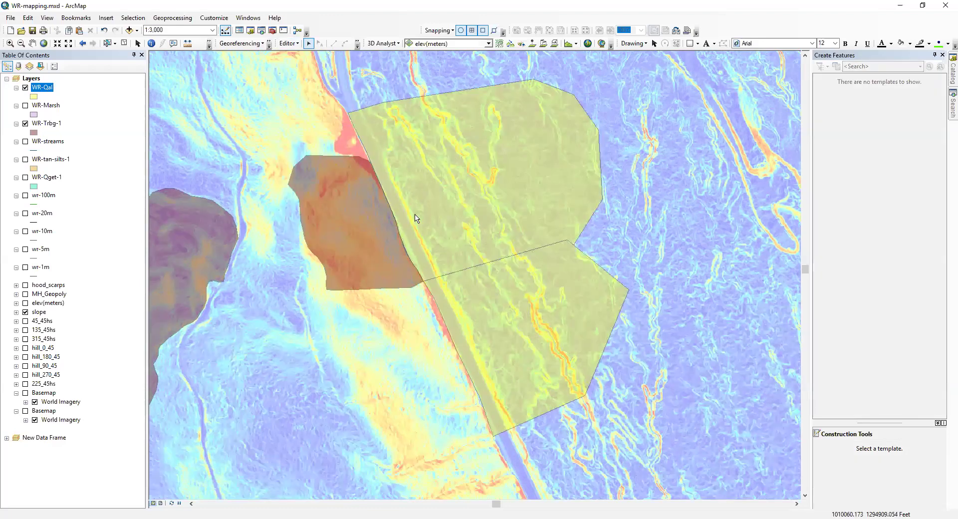
Reopen editing on the WR-Qal layer's workspace, accepting the layer warnings
left_click(290, 43)
left_click(308, 56)
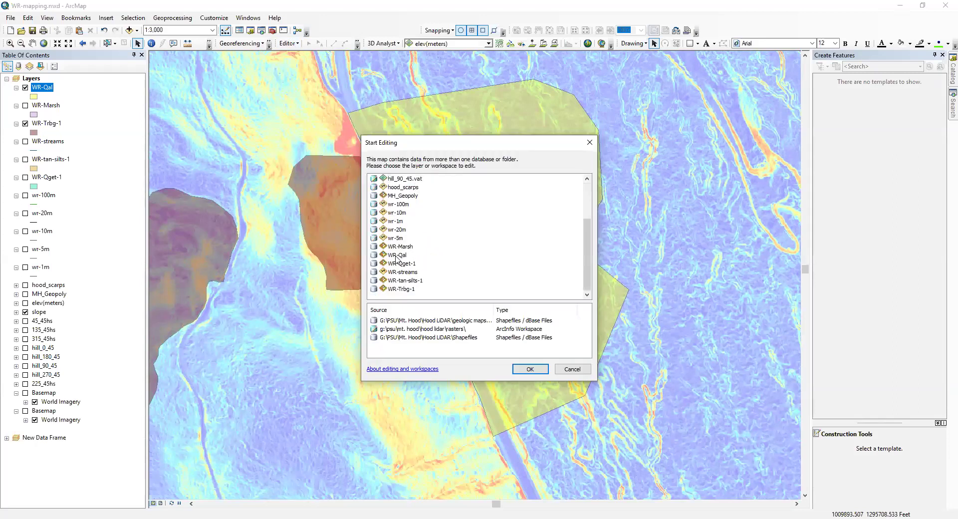
left_click(396, 255)
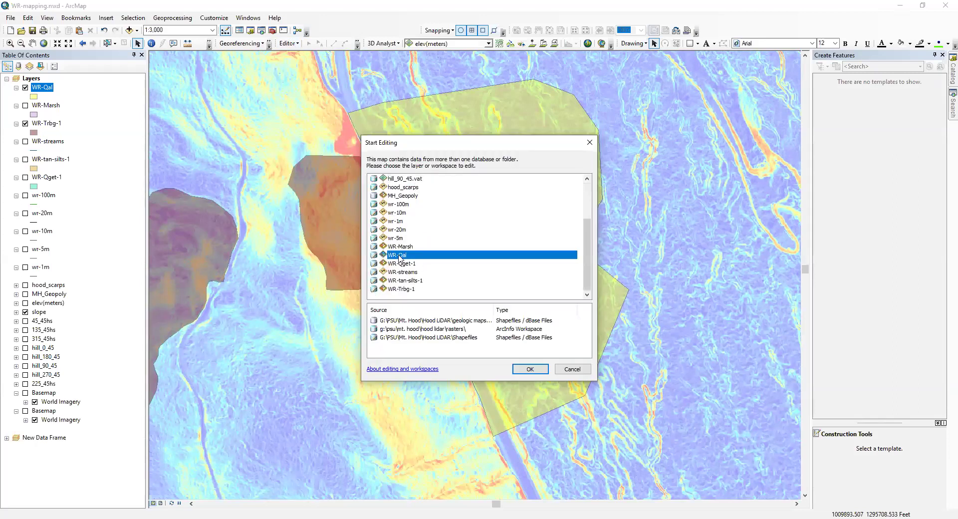
left_click(530, 369)
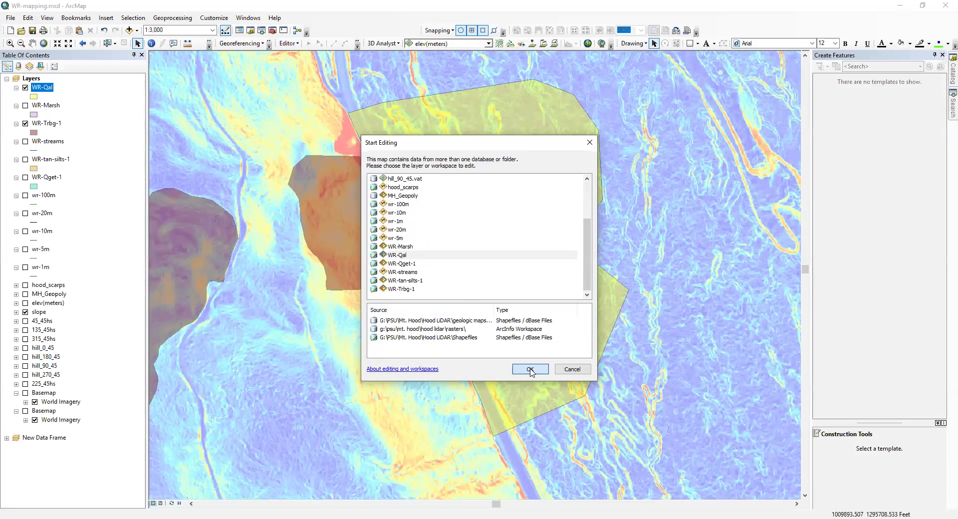
left_click(543, 371)
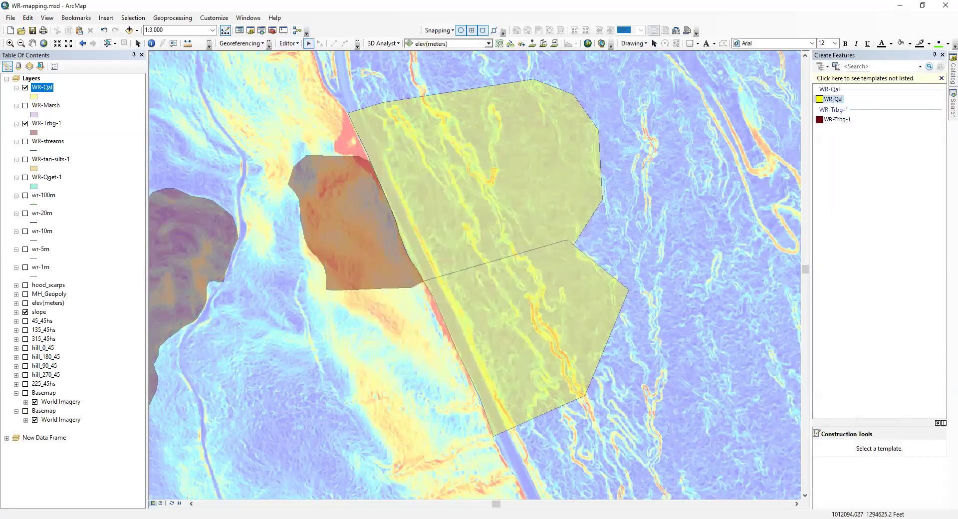
Merge the two overlapping WR-Qal polygons into a single feature, accepting the default target feature
left_click(863, 452)
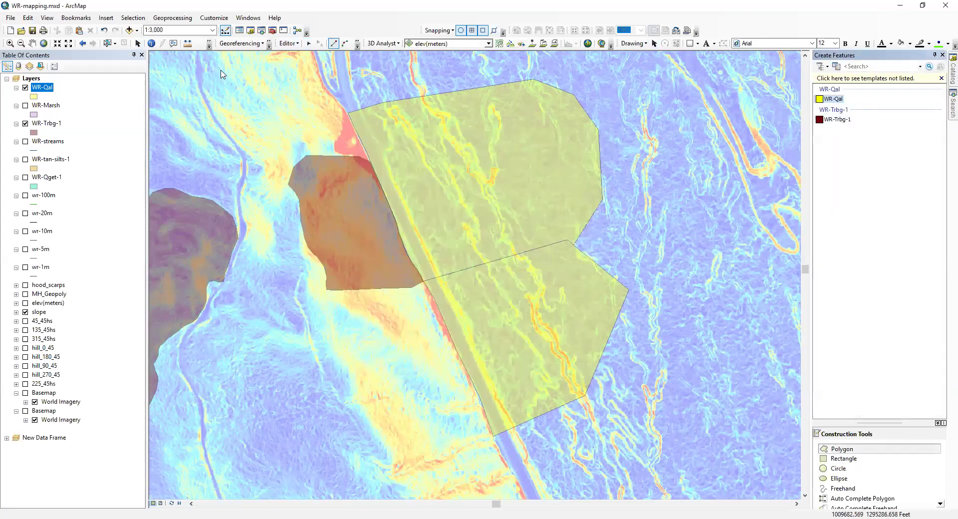
left_click(309, 43)
left_click(509, 165)
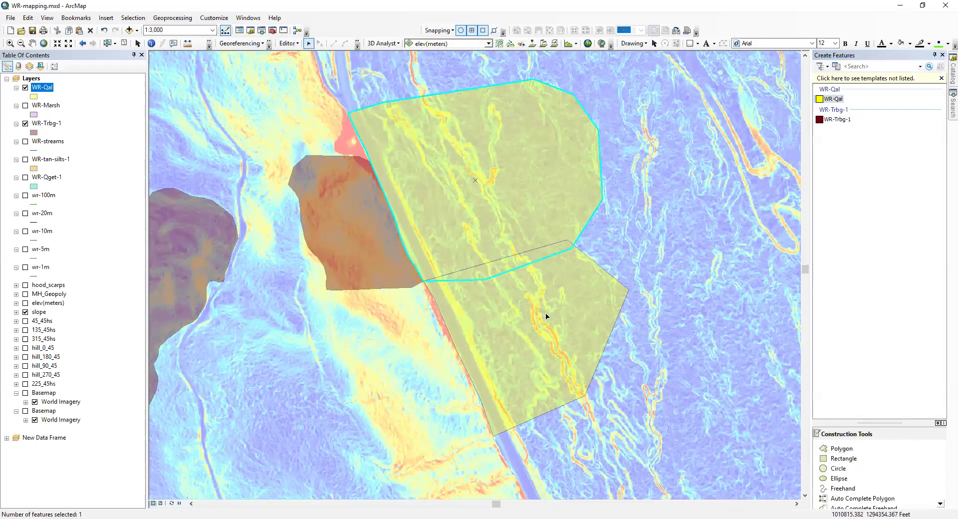
left_click(546, 314, "shift")
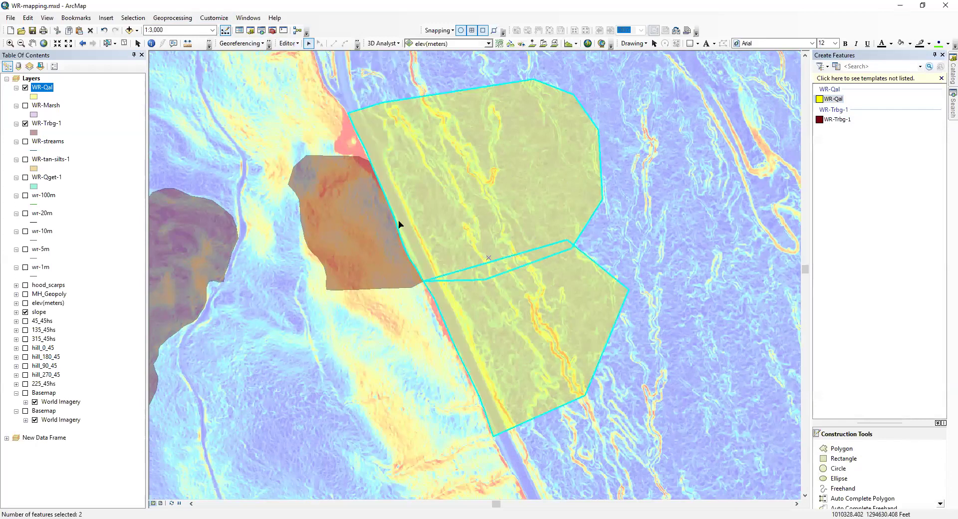
left_click(288, 44)
left_click(309, 131)
left_click(558, 233)
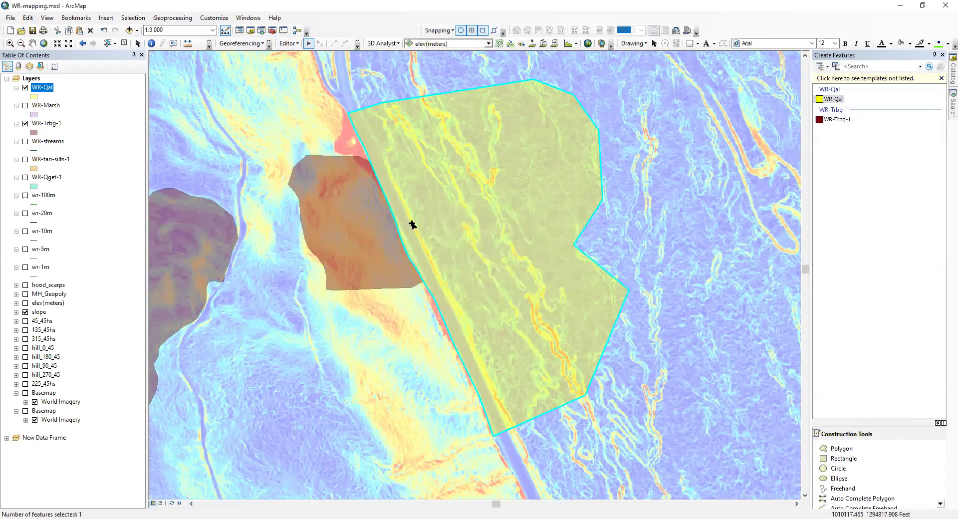
Display the WR-Qget-1 layer and choose the WR-Trbg-1 polygon template for the area south of the existing WR-Trbg-1 polygon
left_click(32, 43)
left_click_drag(504, 254, 419, 121)
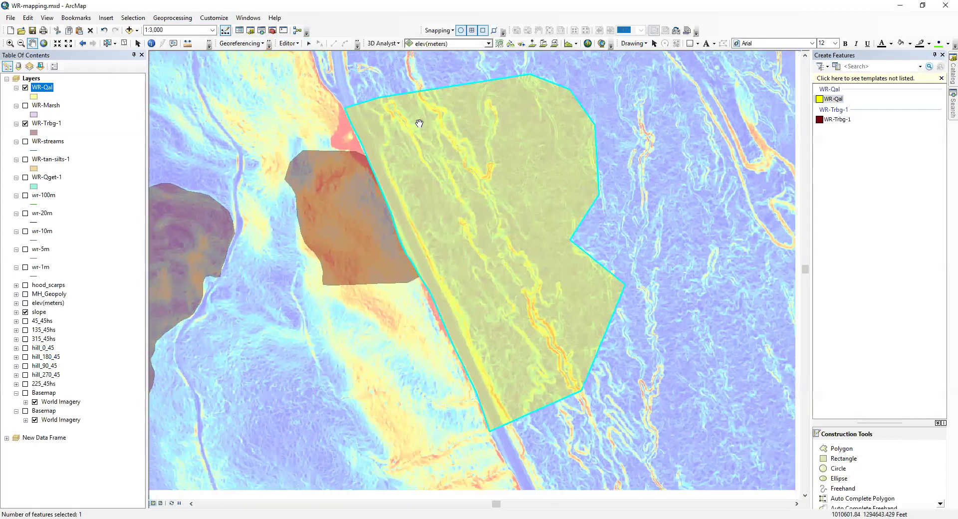
left_click_drag(448, 188, 457, 230)
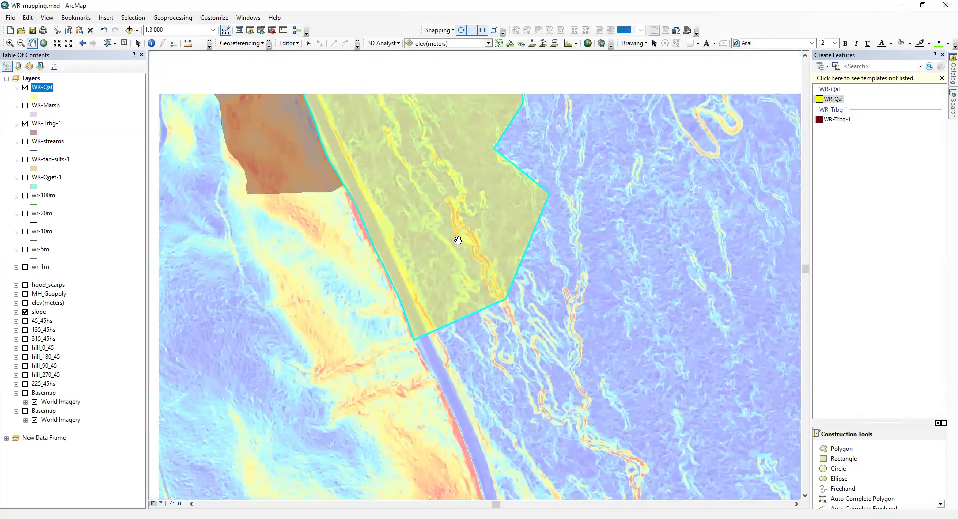
left_click_drag(504, 293, 374, 238)
scroll(375, 247, "down", 2)
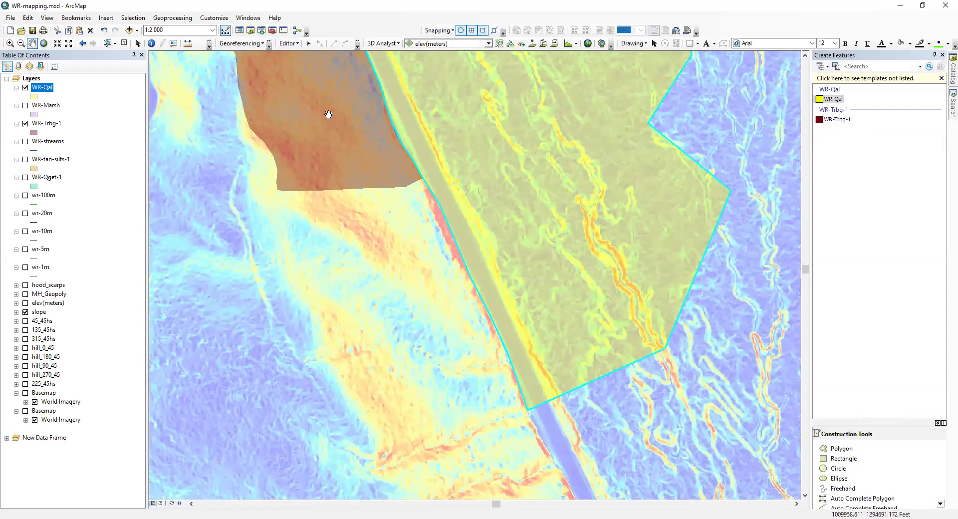
left_click_drag(386, 347, 385, 323)
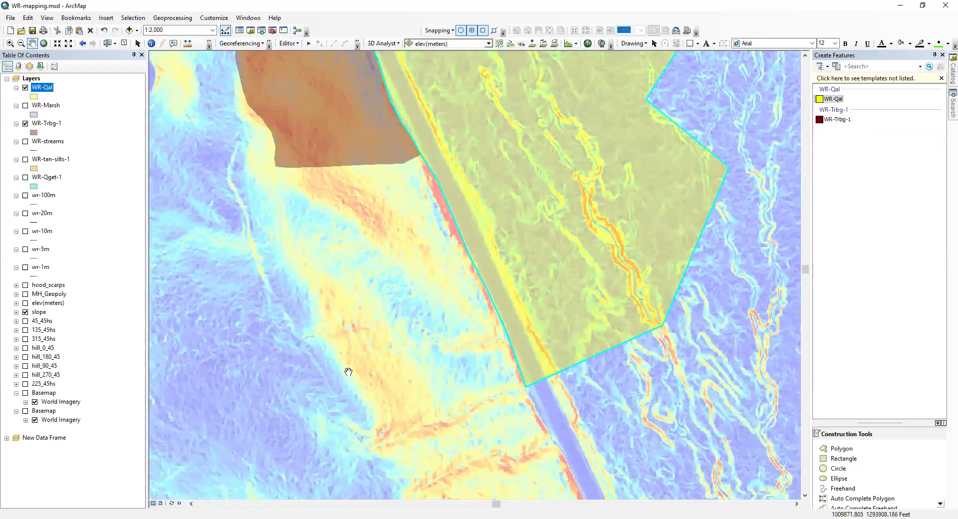
left_click(25, 177)
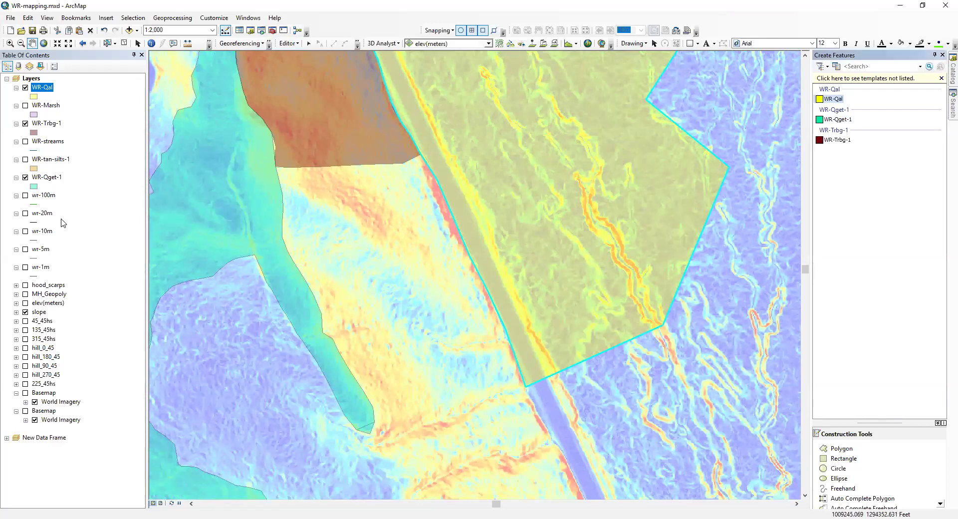
left_click(25, 177)
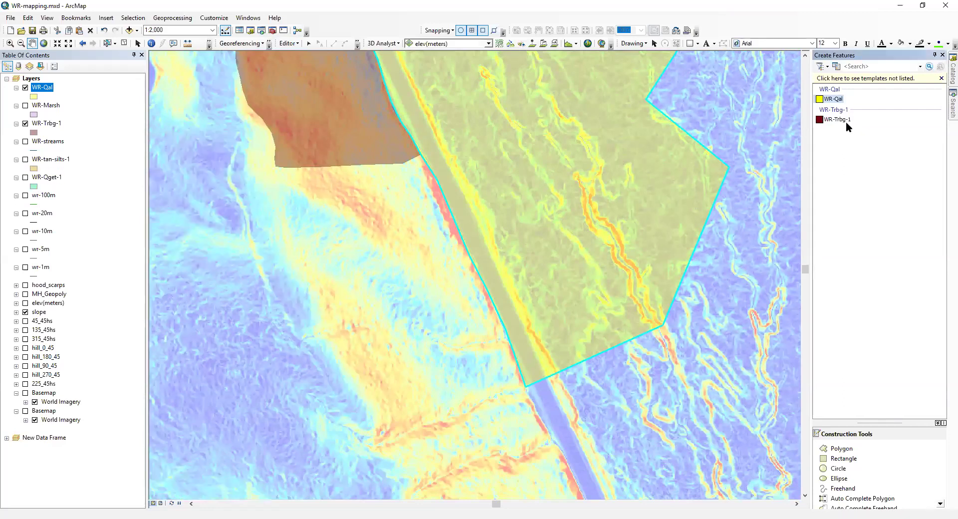
left_click(846, 122)
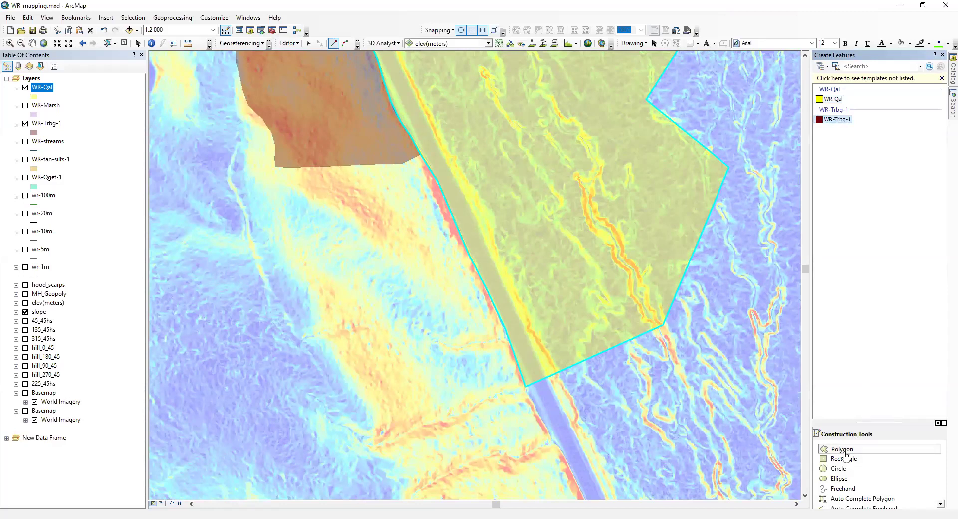
left_click(25, 177)
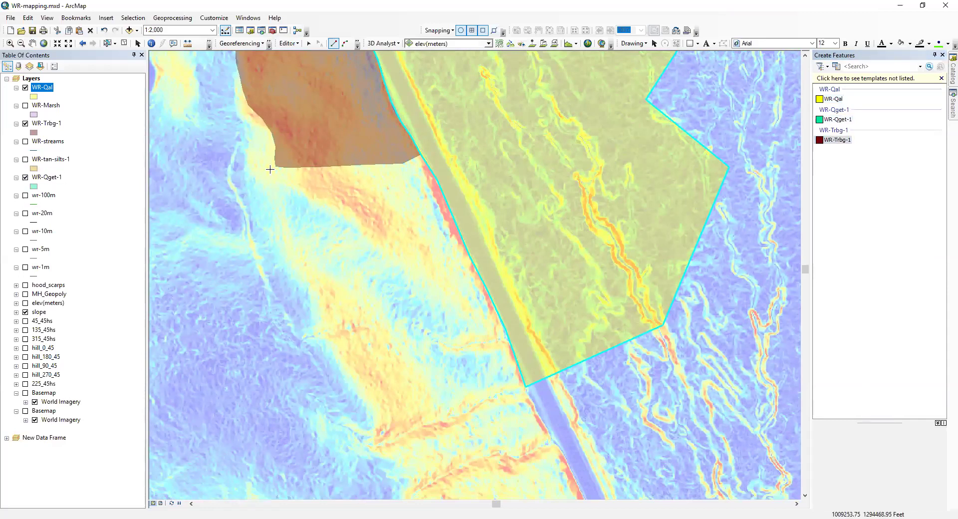
Trace the new WR-Trbg-1 polygon's western edge from the existing polygon's southwest corner southward, snapping to the WR-Qget-1 boundary down to its tip
left_click(275, 167)
left_click(280, 183)
left_click(282, 195)
left_click(282, 216)
left_click(282, 236)
left_click(289, 255)
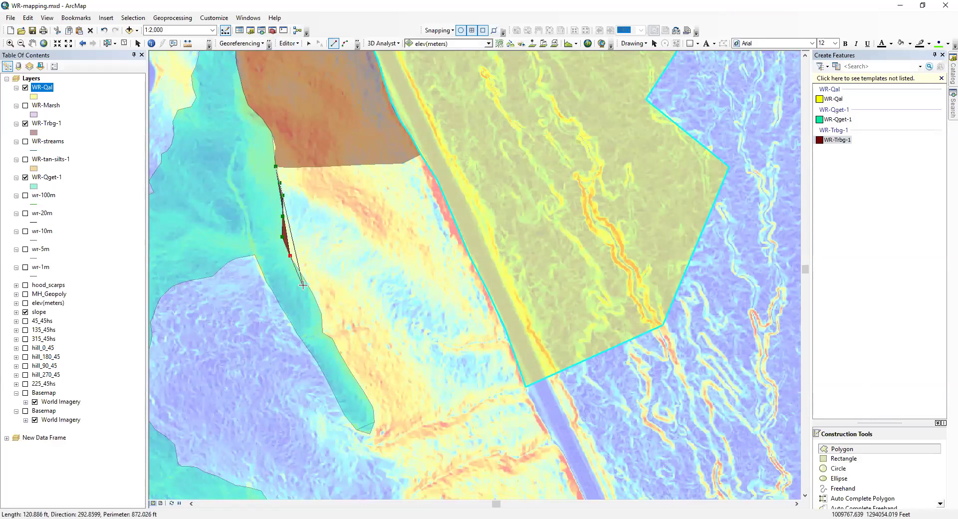
left_click(302, 277)
left_click(314, 294)
left_click(321, 314)
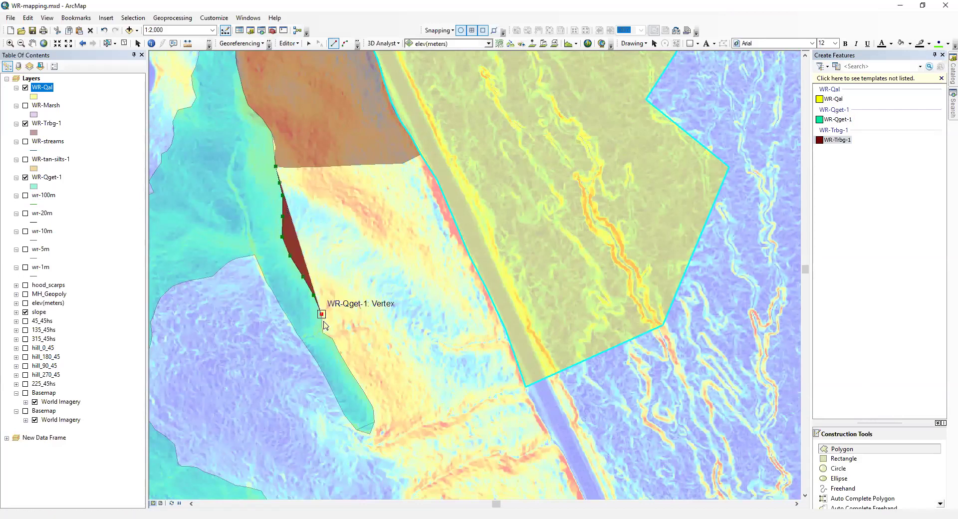
left_click(322, 324)
left_click(322, 332)
left_click(332, 339)
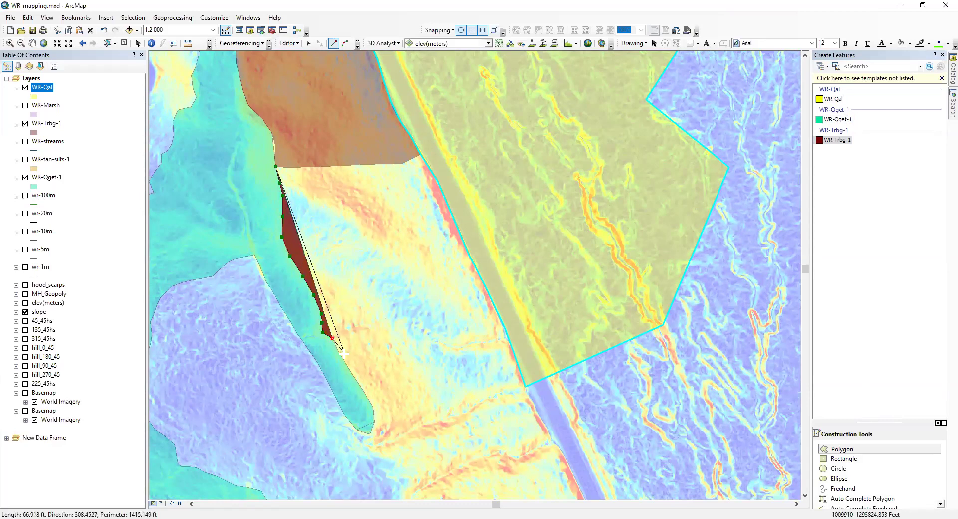
left_click(341, 357)
left_click(352, 373)
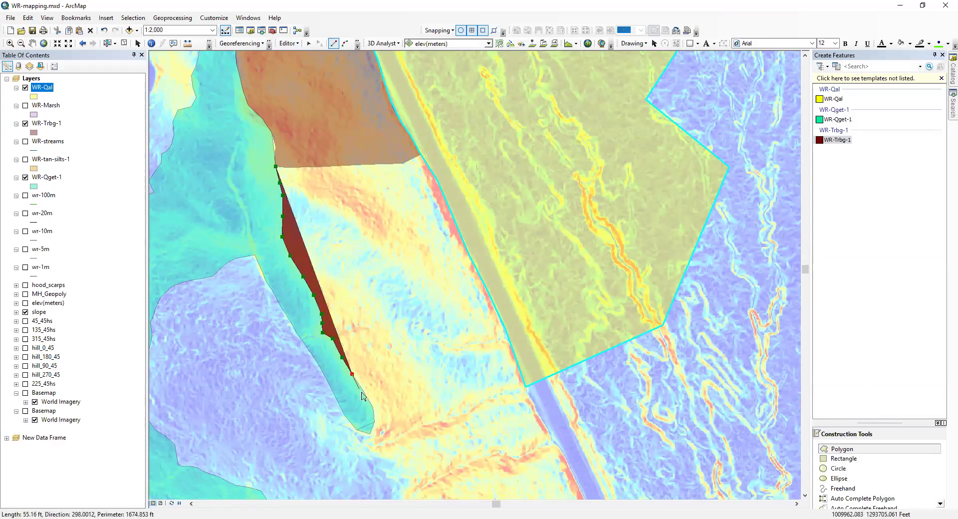
left_click(363, 392)
left_click(373, 408)
left_click(374, 422)
Close the new WR-Trbg-1 polygon via the WR-Qal southwest corner, following its western edge north to the existing WR-Trbg-1 polygon's vertex
left_click(526, 387)
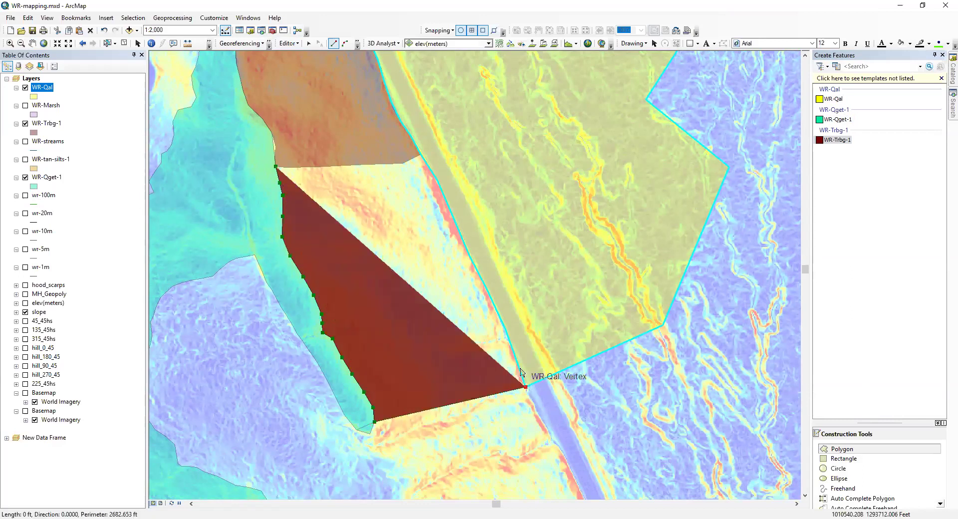
left_click(516, 360)
left_click(509, 333)
left_click(496, 309)
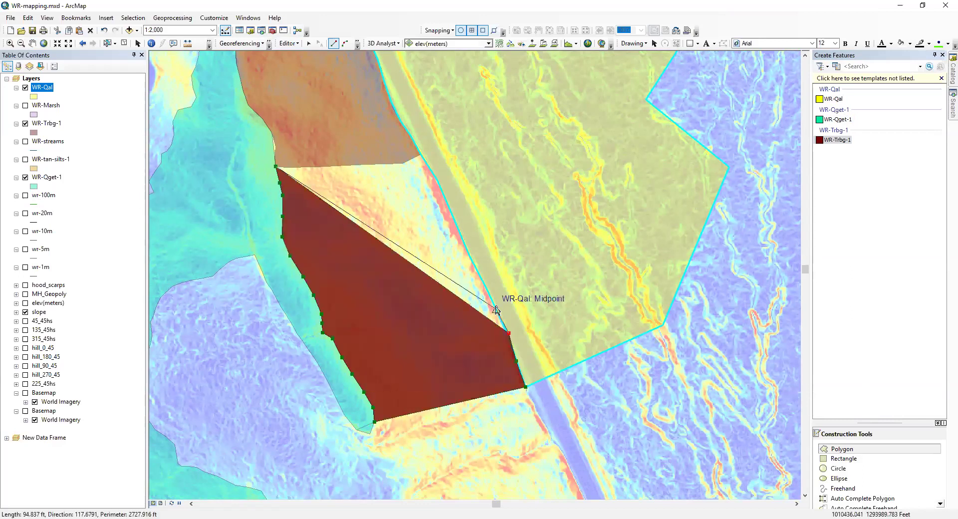
left_click(483, 283)
left_click(469, 255)
left_click(462, 237)
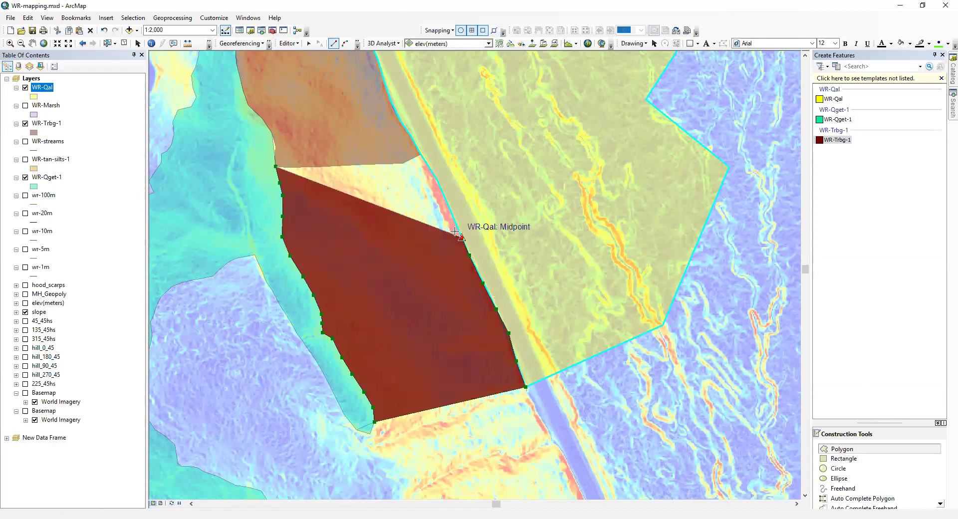
left_click(449, 210)
left_click(438, 185)
left_click(430, 168)
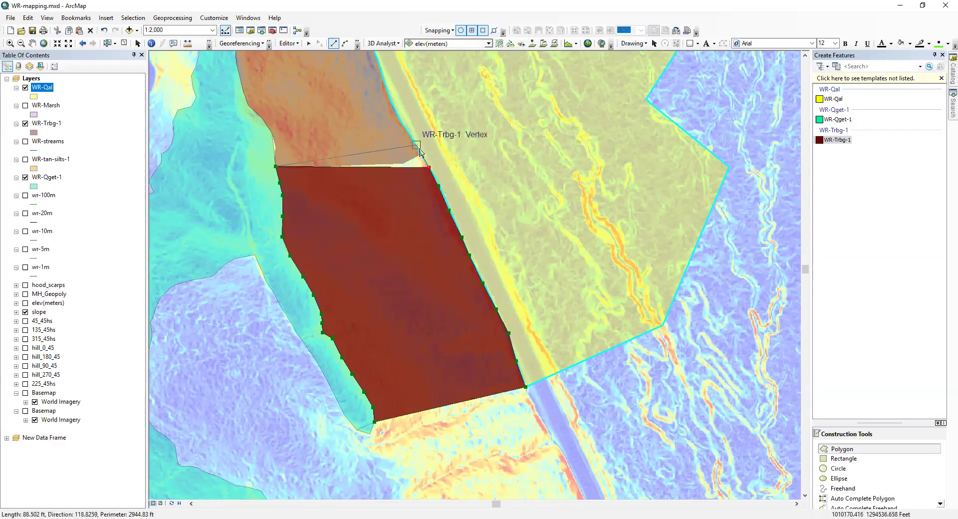
double_click(417, 148)
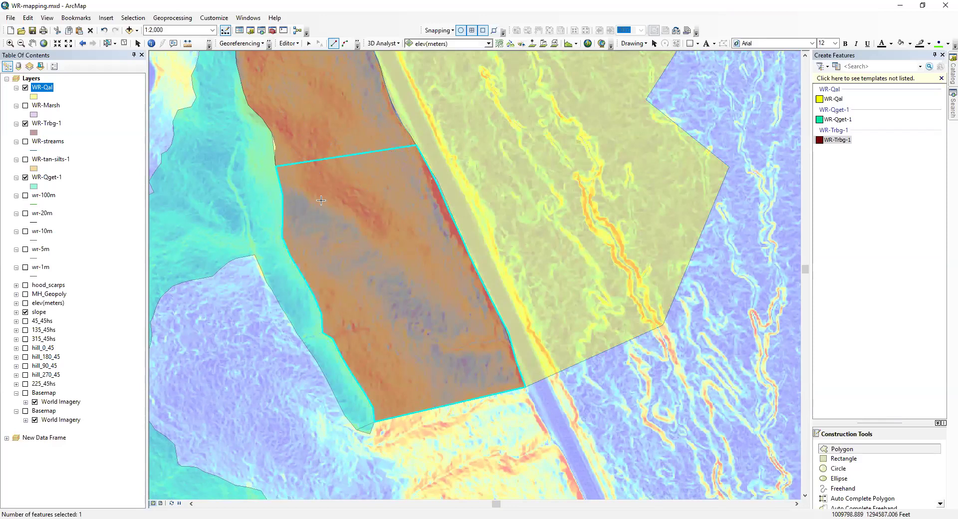
Merge the new WR-Trbg-1 polygon with the adjoining one to the north, accepting the default target feature
left_click(309, 44)
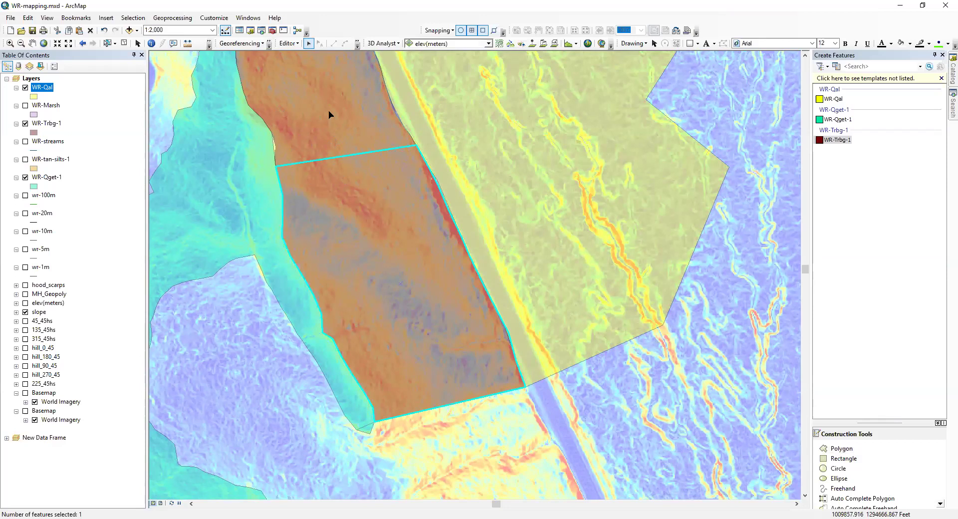
left_click(330, 112, "shift")
left_click(289, 43)
left_click(312, 134)
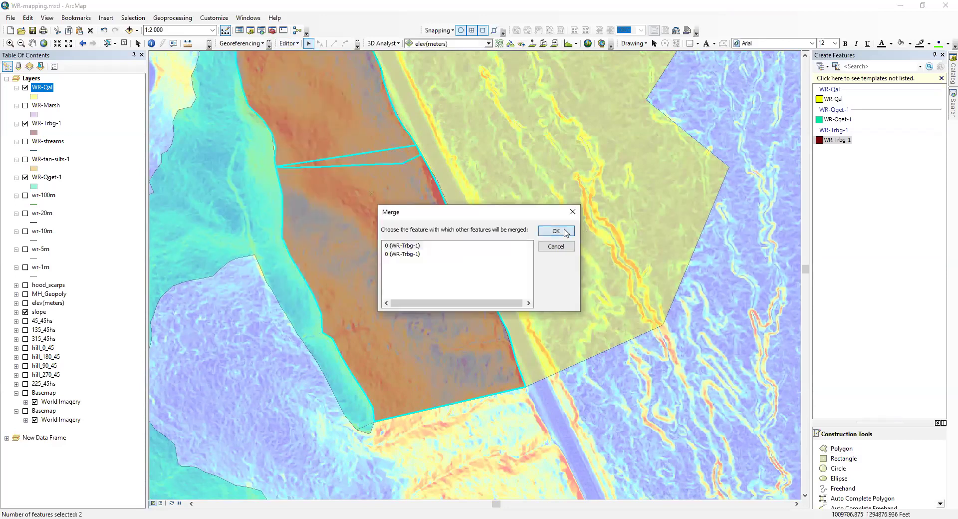
key("Return")
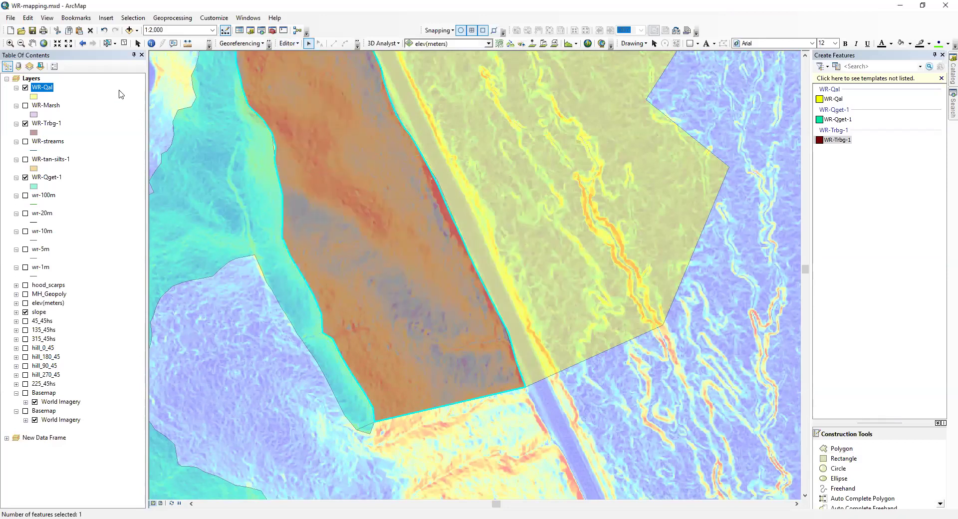
Save the edits containing the merged polygons and end the editing session
left_click(288, 43)
left_click(312, 78)
left_click(32, 42)
left_click_drag(353, 196, 381, 214)
left_click(289, 43)
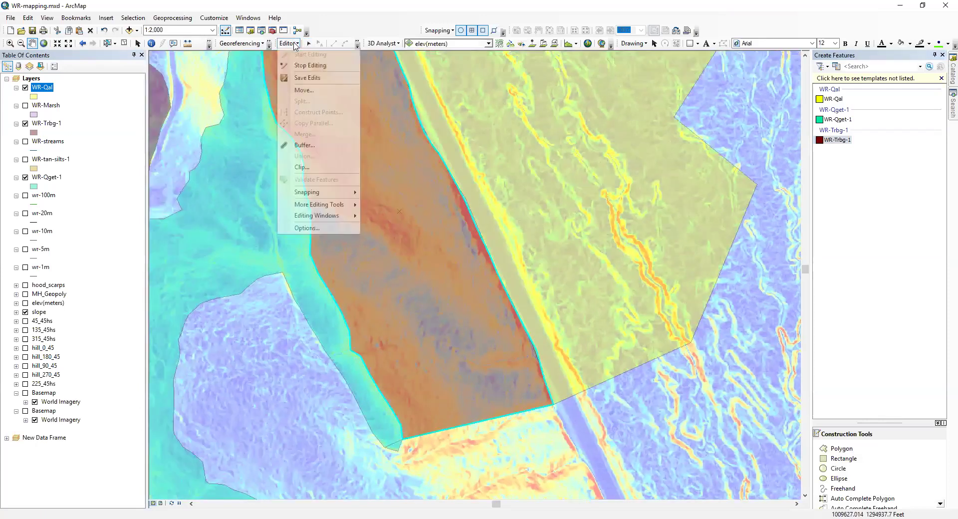
left_click(305, 66)
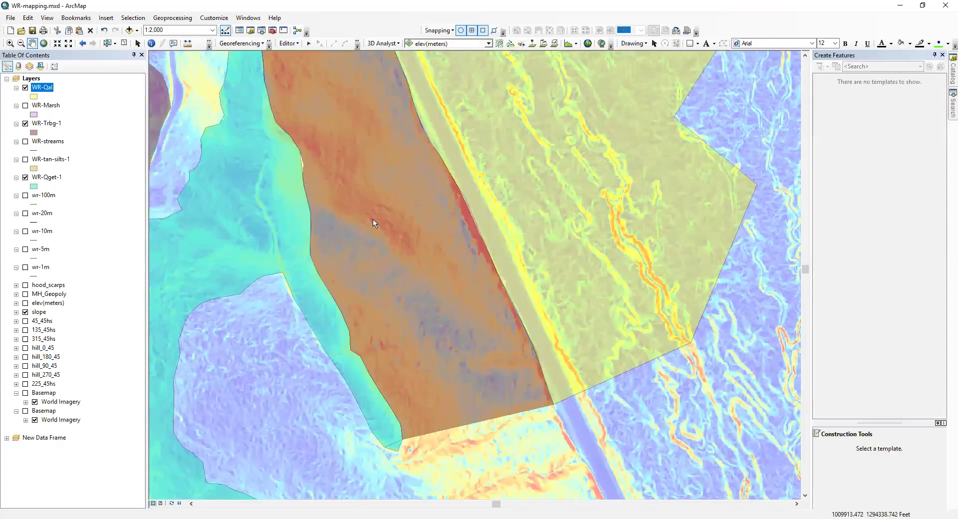
Hide the slope layer and examine the WR-Trbg-1 polygon's contacts with WR-Qal and WR-Qget-1 for gaps
left_click_drag(392, 301, 343, 248)
left_click(32, 44)
left_click_drag(322, 175, 306, 206)
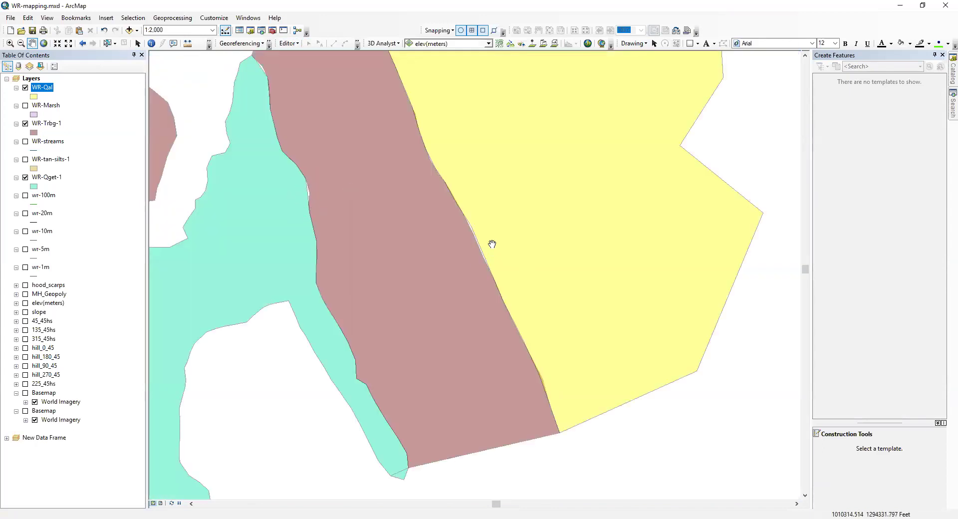
left_click_drag(503, 246, 503, 246)
left_click_drag(386, 187, 460, 269)
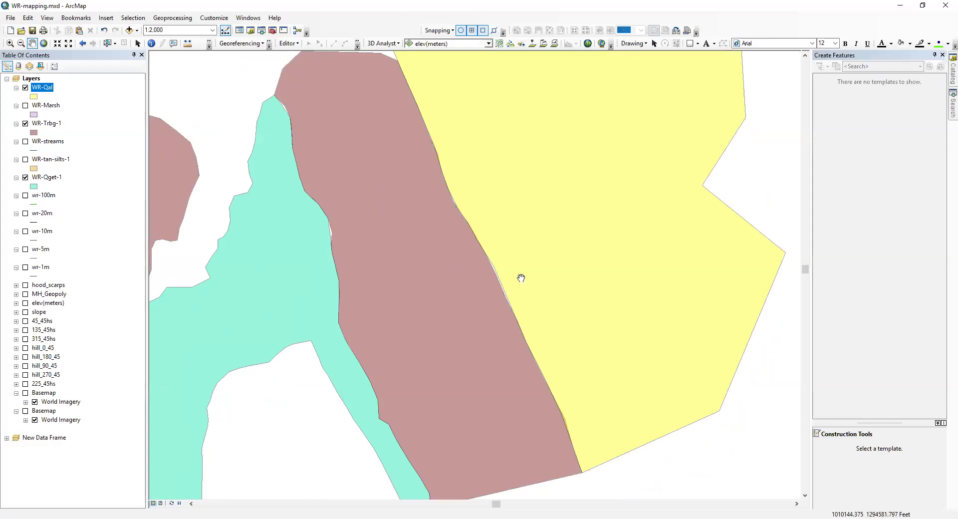
scroll(421, 261, "up", 2)
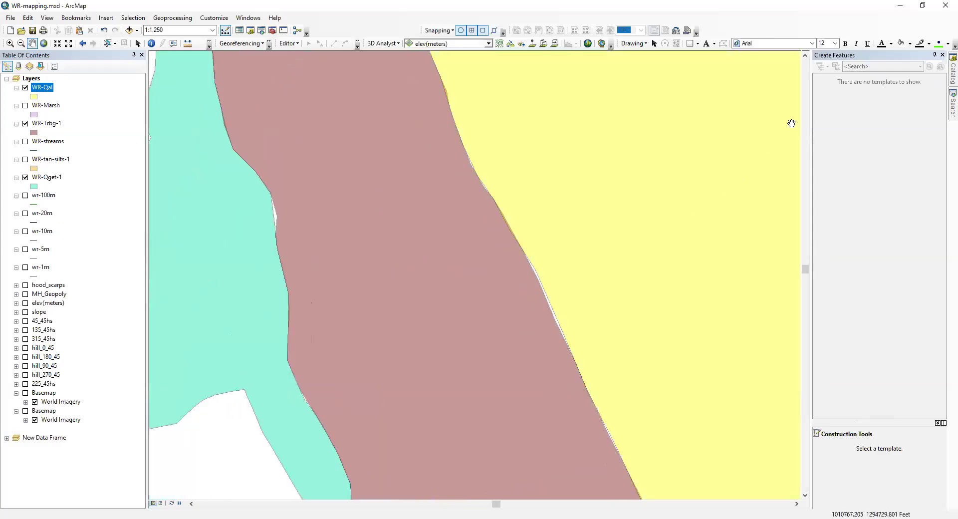
Search the tools for "integrate" and open the Integrate tool
left_click(952, 105)
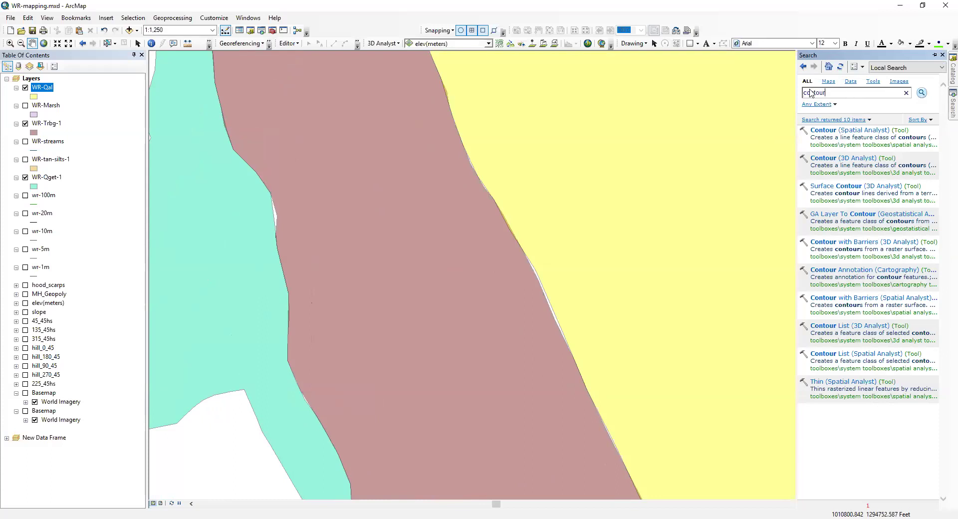
type("integrate")
key("Return")
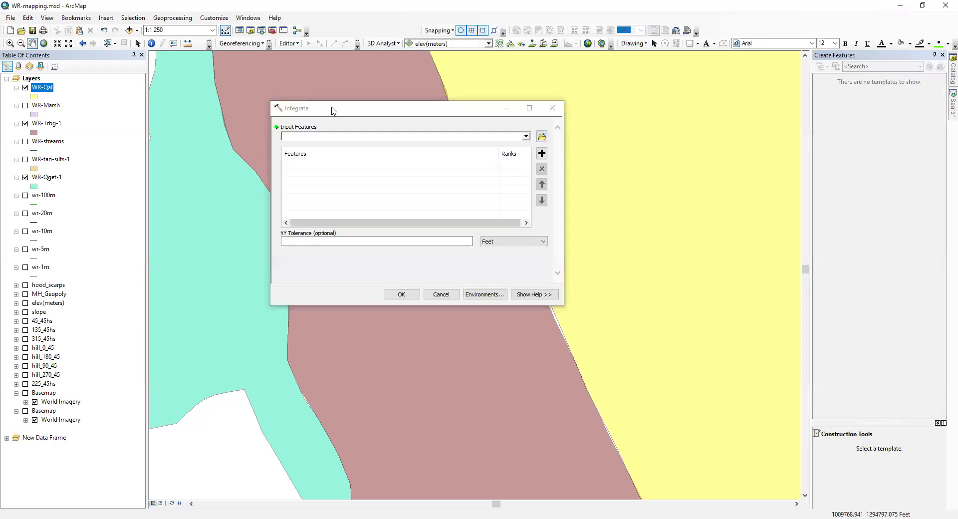
Add WR-Qal, WR-Trbg-1 and WR-Qget-1 as the input features for Integrate
left_click(517, 132)
left_click(308, 141)
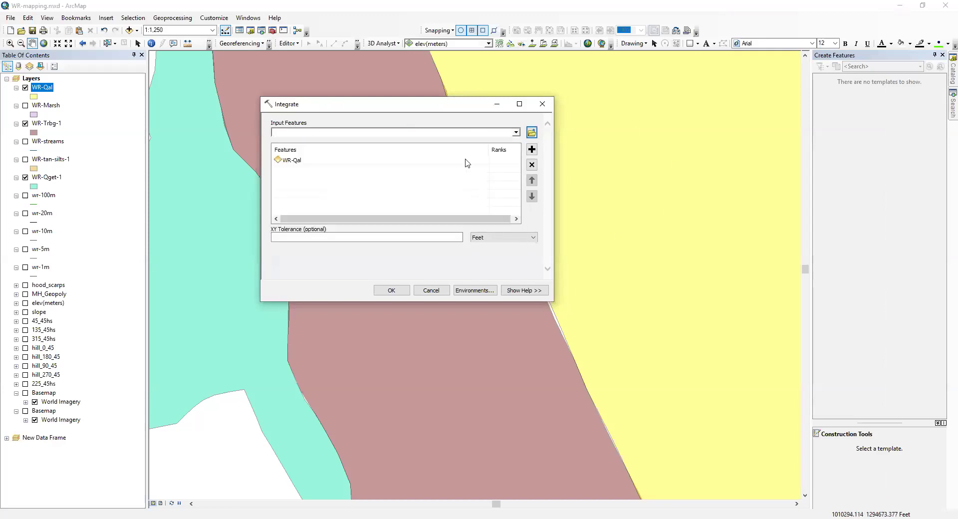
left_click(516, 132)
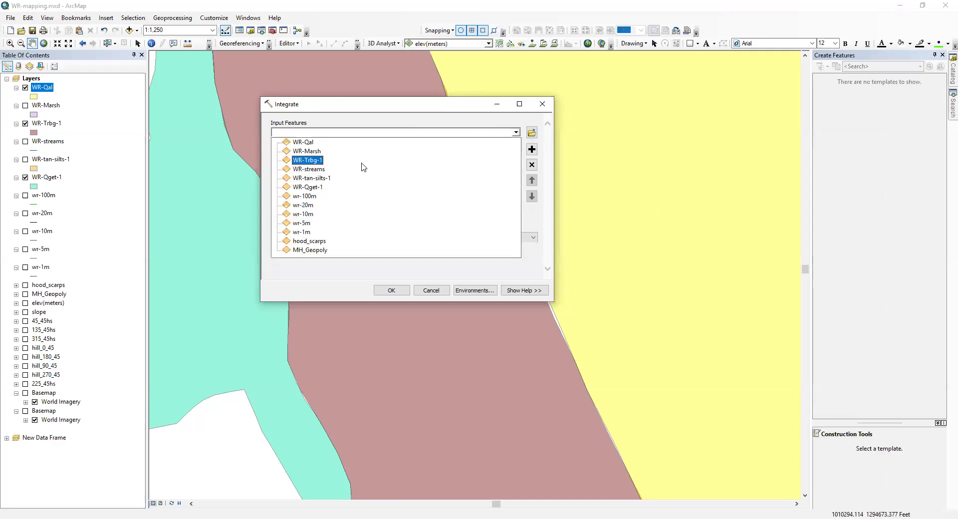
left_click(344, 160)
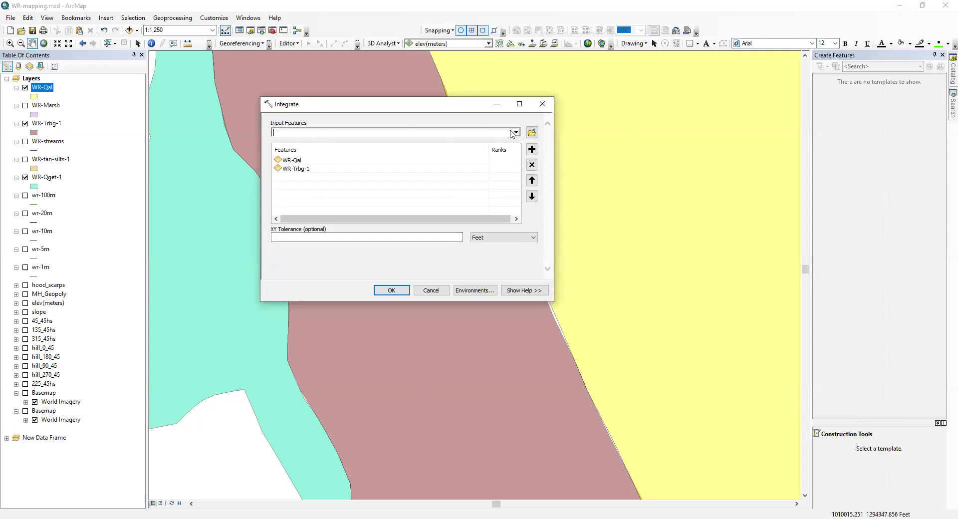
left_click(517, 133)
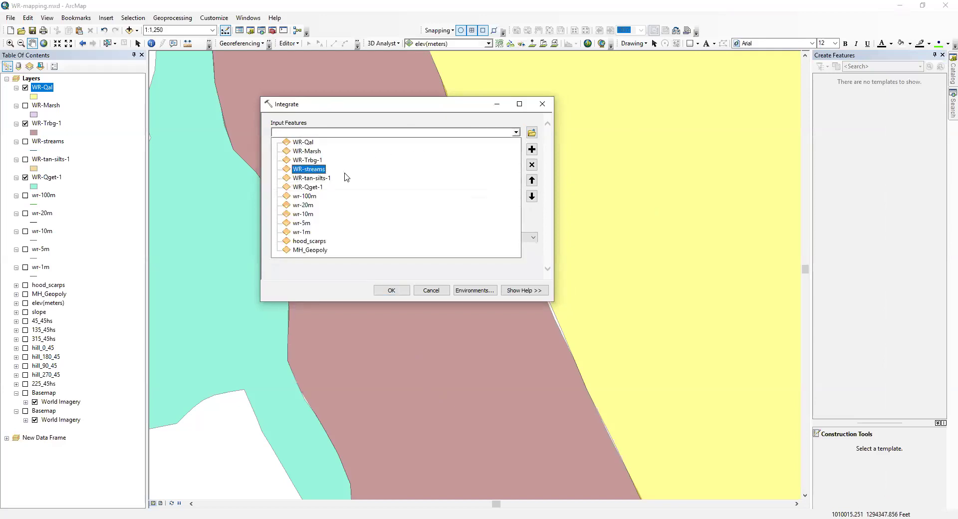
left_click(335, 191)
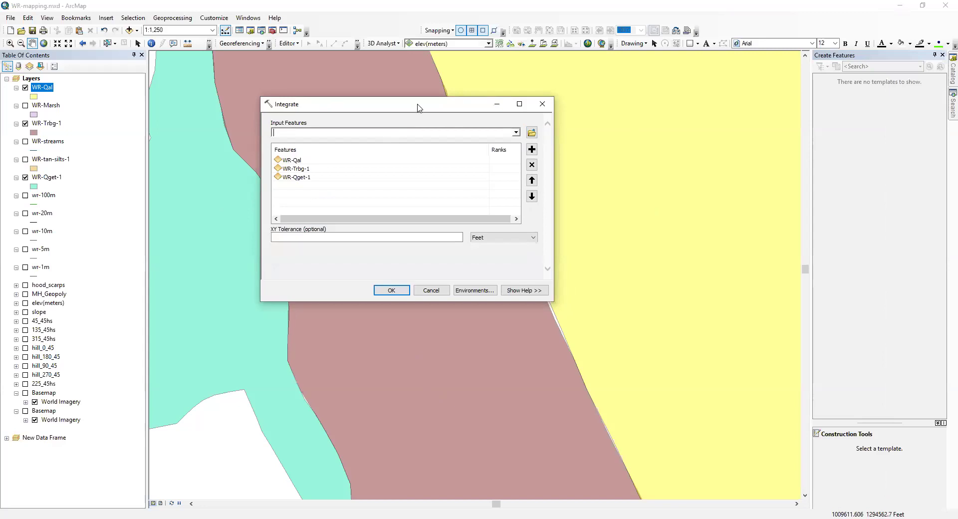
Set the XY tolerance to 10 feet, checking it against the boundary gaps on the map, and run Integrate
left_click_drag(419, 108, 725, 64)
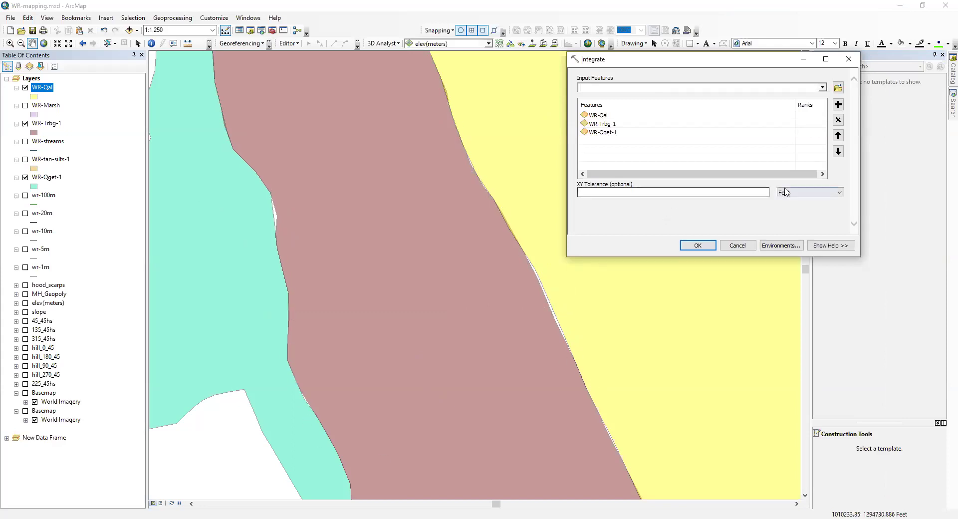
left_click(679, 190)
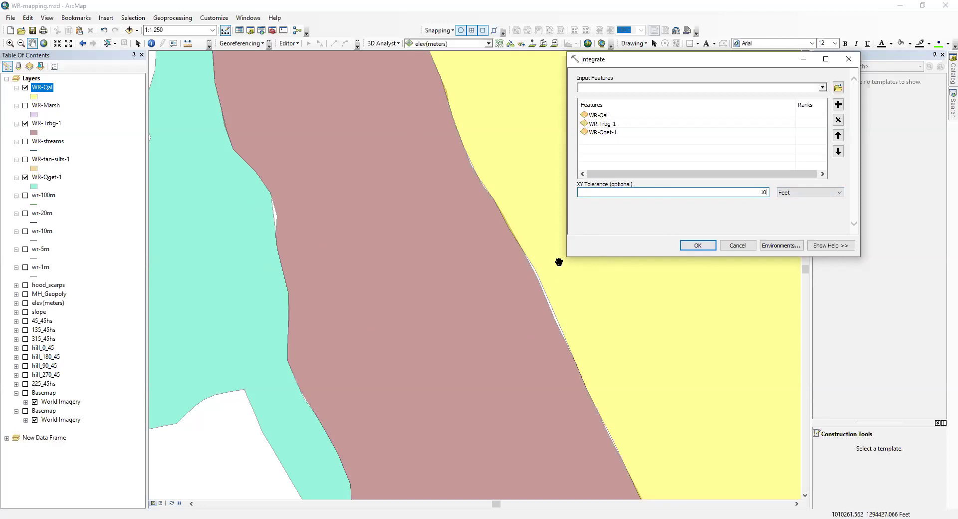
left_click_drag(333, 358, 401, 373)
left_click_drag(383, 233, 404, 299)
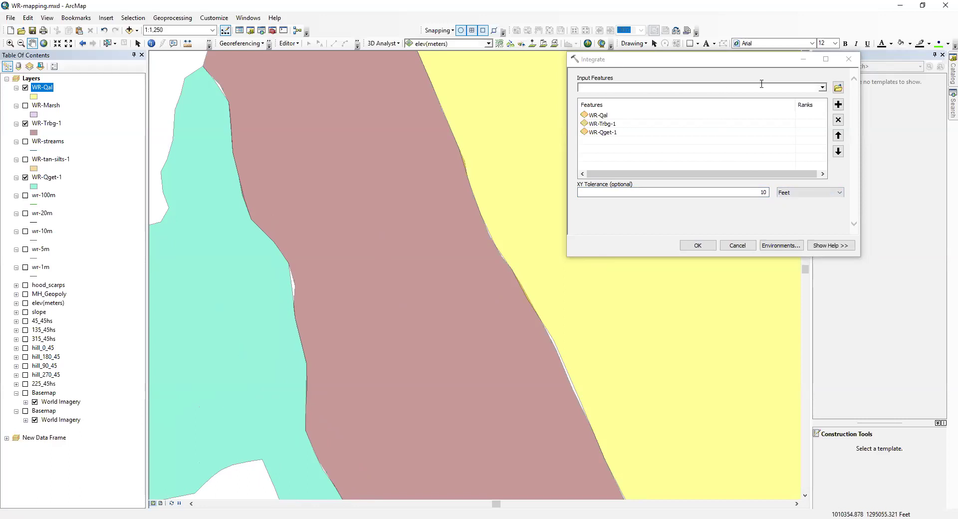
left_click(709, 245)
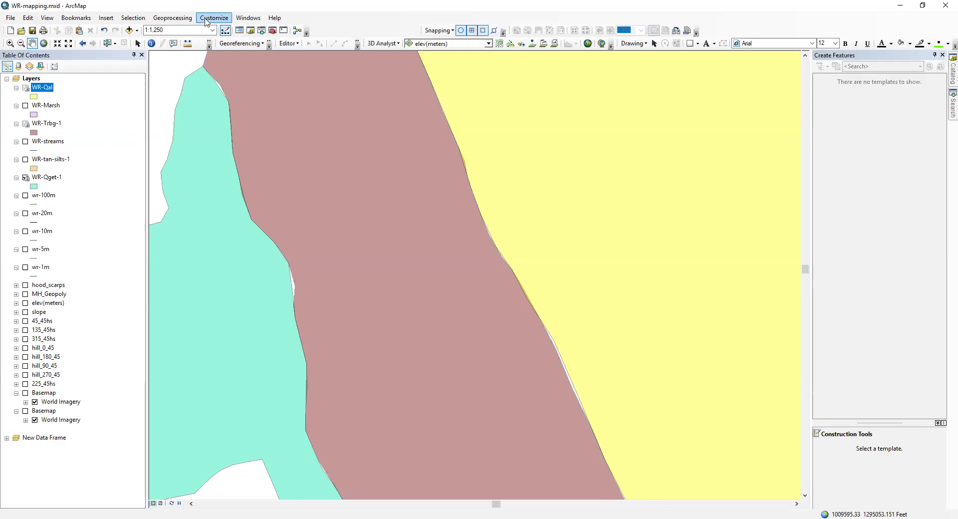
Check the progress of the Integrate run in the current session's geoprocessing results and close the results
left_click(189, 20)
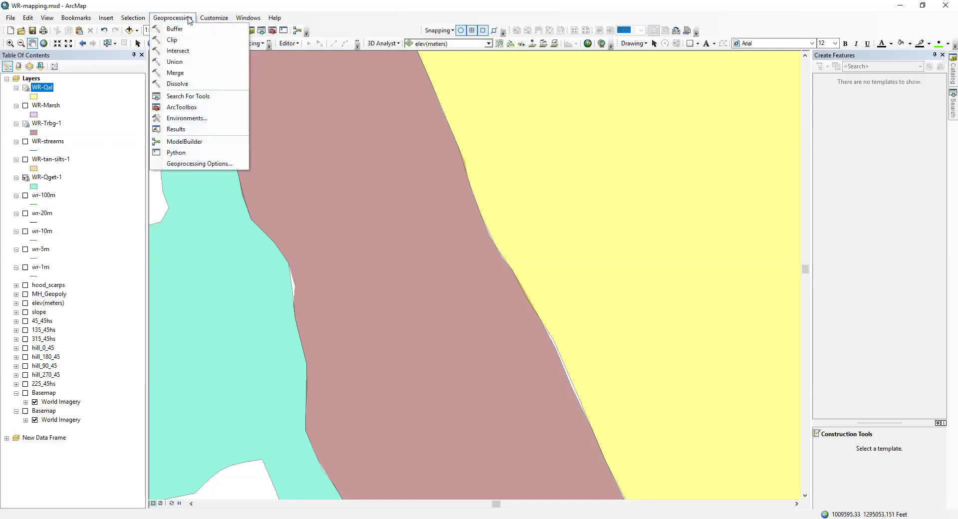
left_click(192, 128)
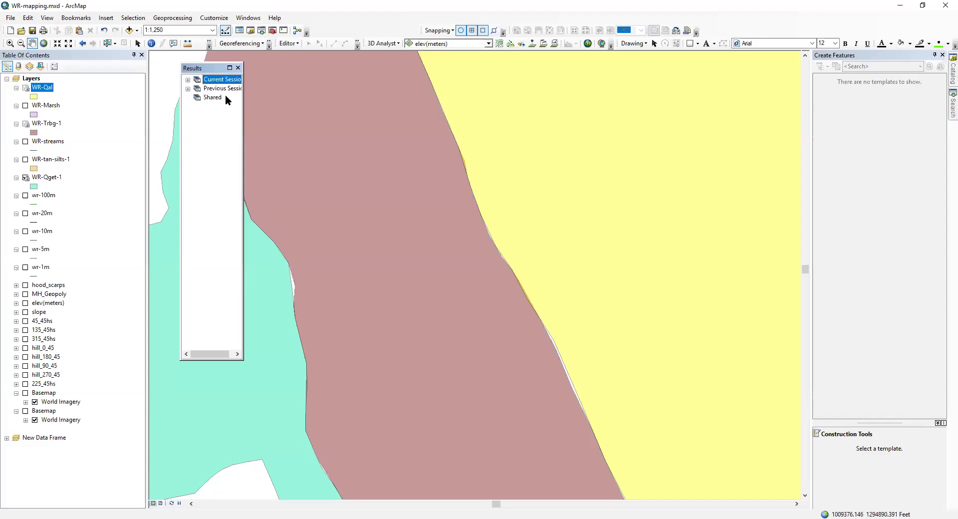
left_click_drag(242, 134, 433, 135)
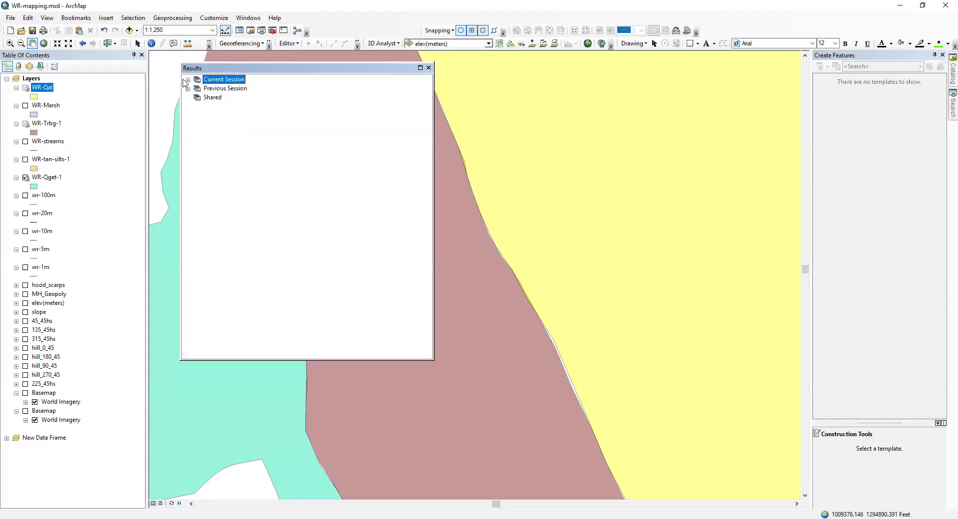
left_click(188, 79)
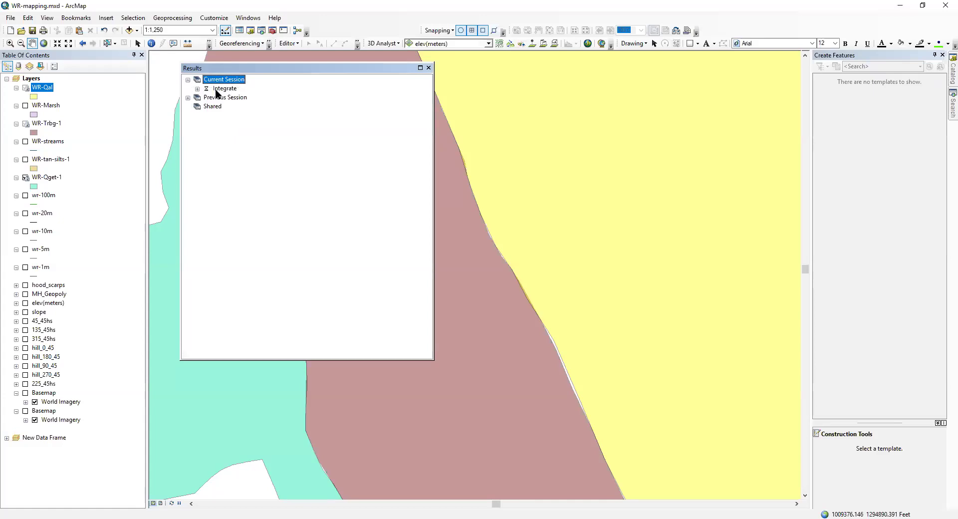
left_click(197, 89)
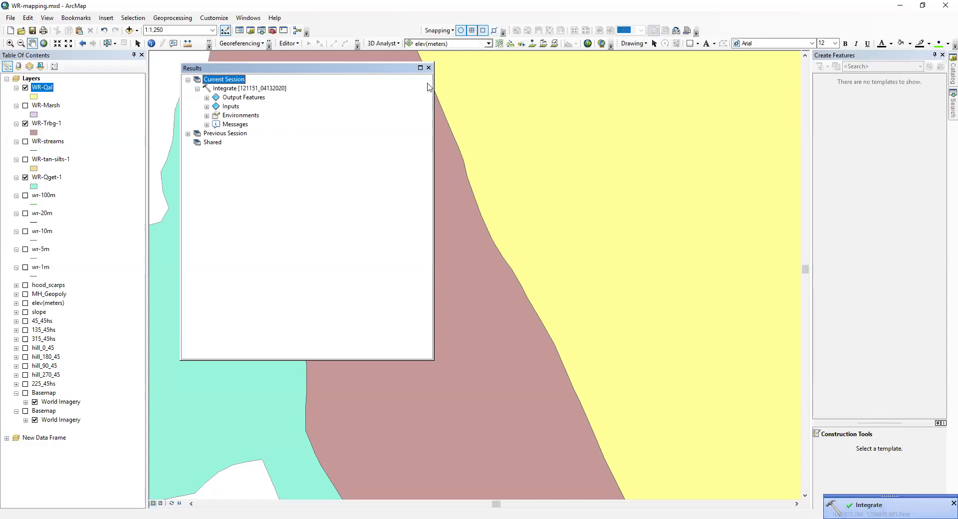
left_click(429, 67)
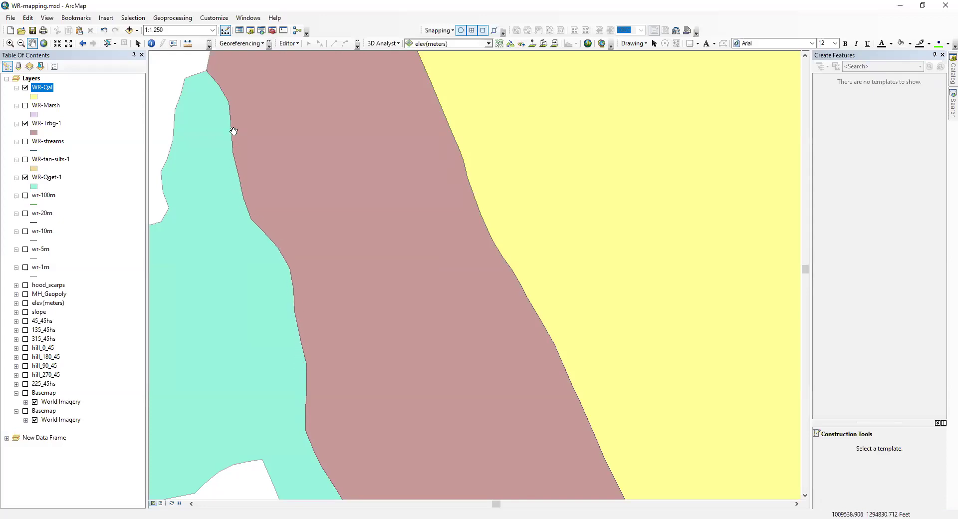
Inspect the WR-Trbg-1 contacts with WR-Qal and WR-Qget-1 along their full length for remaining gaps
left_click_drag(560, 406, 445, 220)
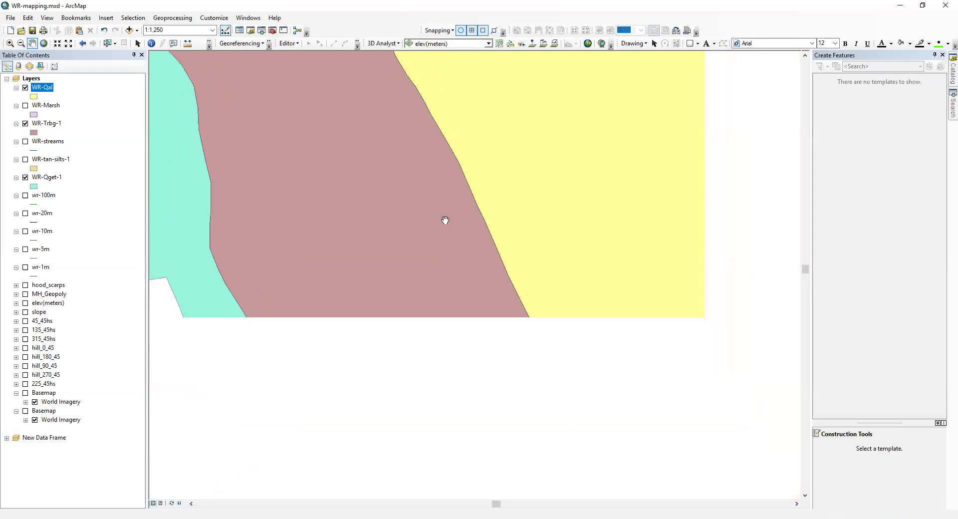
left_click_drag(322, 424, 293, 257)
left_click_drag(426, 298, 413, 358)
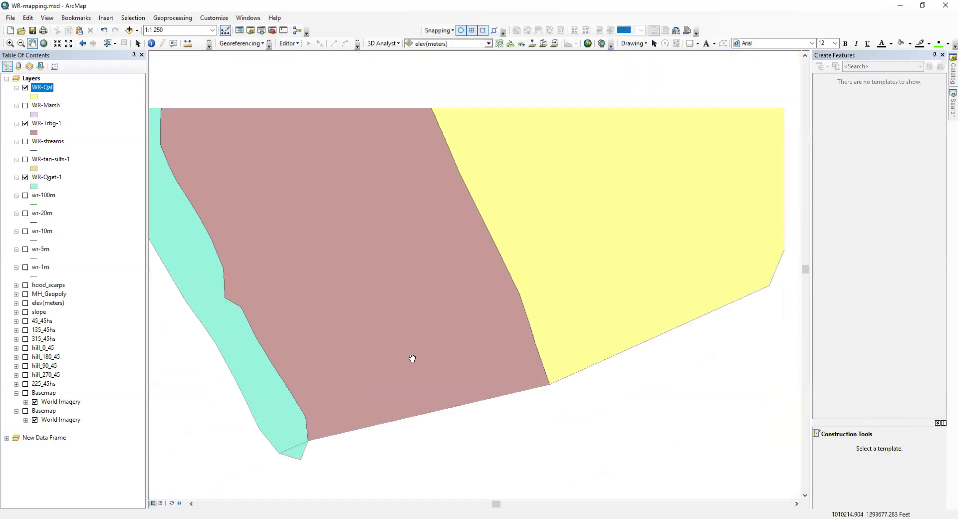
left_click_drag(391, 263, 427, 354)
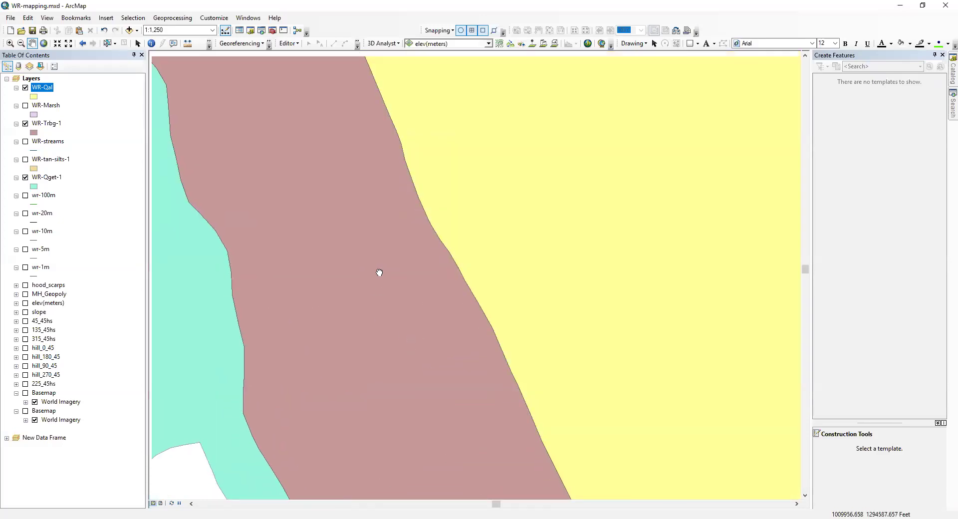
scroll(376, 271, "up", 3)
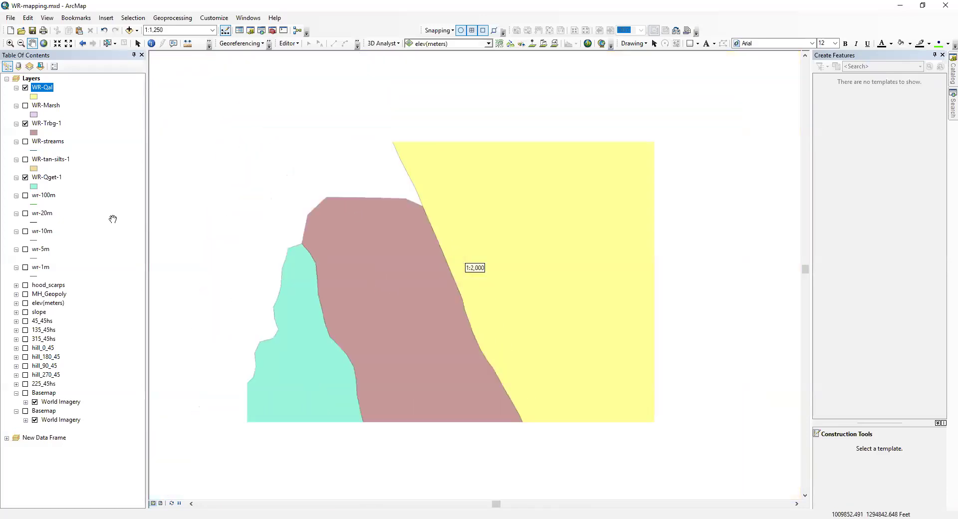
Display the wr-1m contours and the 135_45hs hillshade with the geologic units, keeping the slope layer hidden
left_click(25, 312)
left_click_drag(428, 355, 414, 263)
left_click(26, 267)
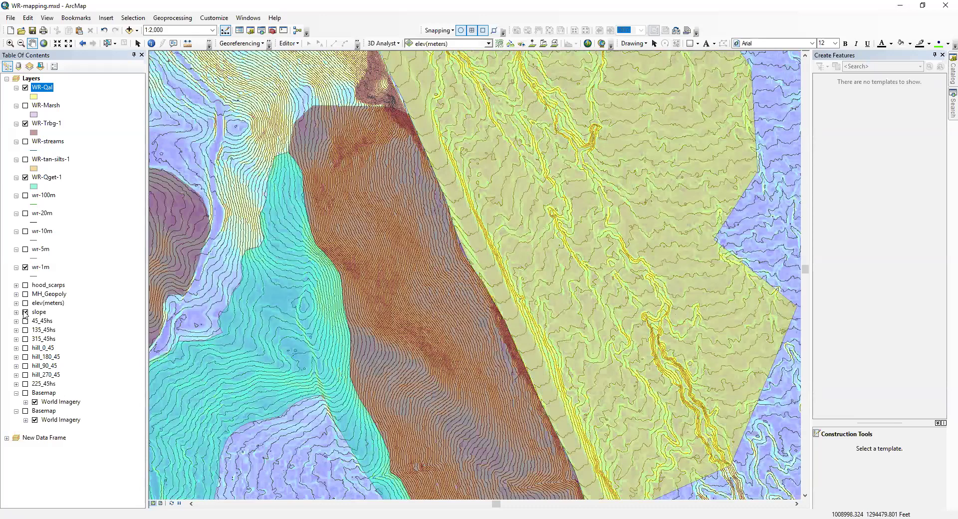
left_click(25, 312)
left_click(25, 330)
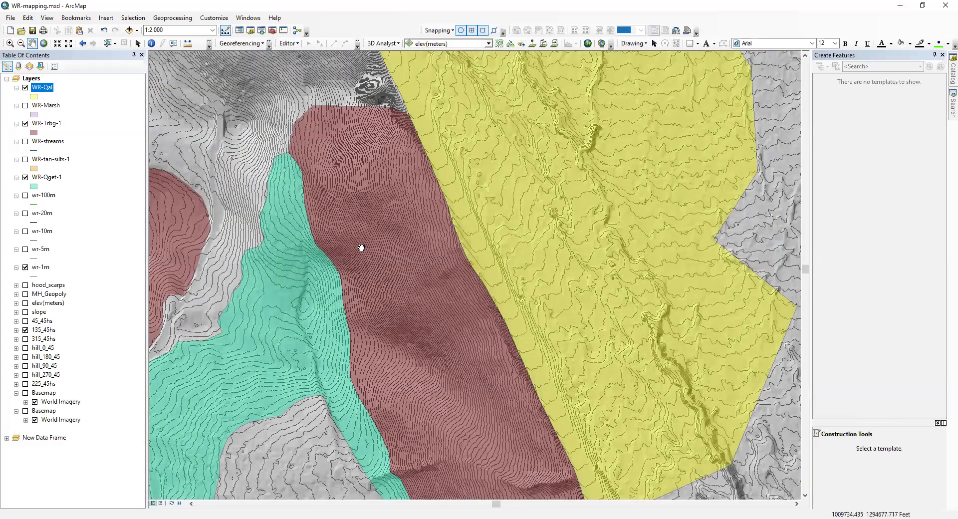
Examine the integrated WR-Qal, WR-Trbg-1 and WR-Qget-1 polygons against the hillshade and contours at several scales
scroll(417, 259, "up", 2)
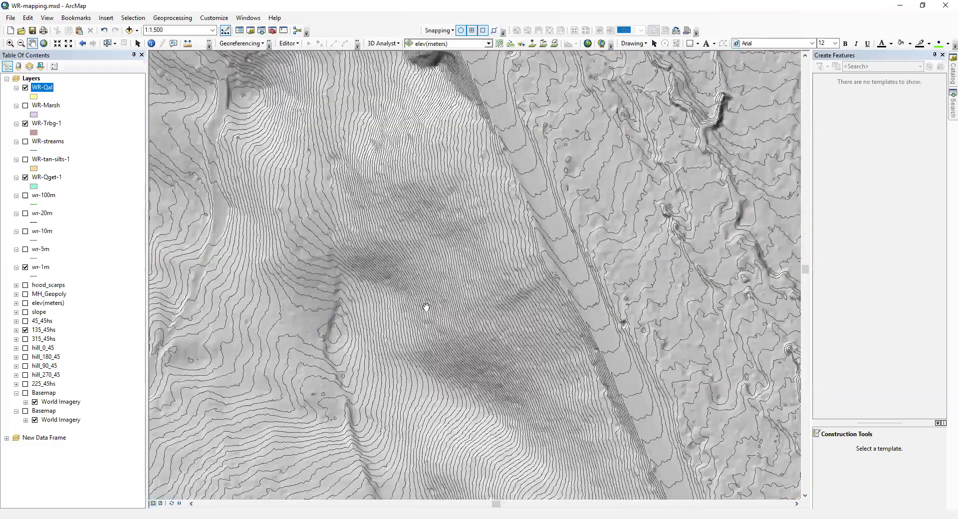
scroll(426, 315, "down", 2)
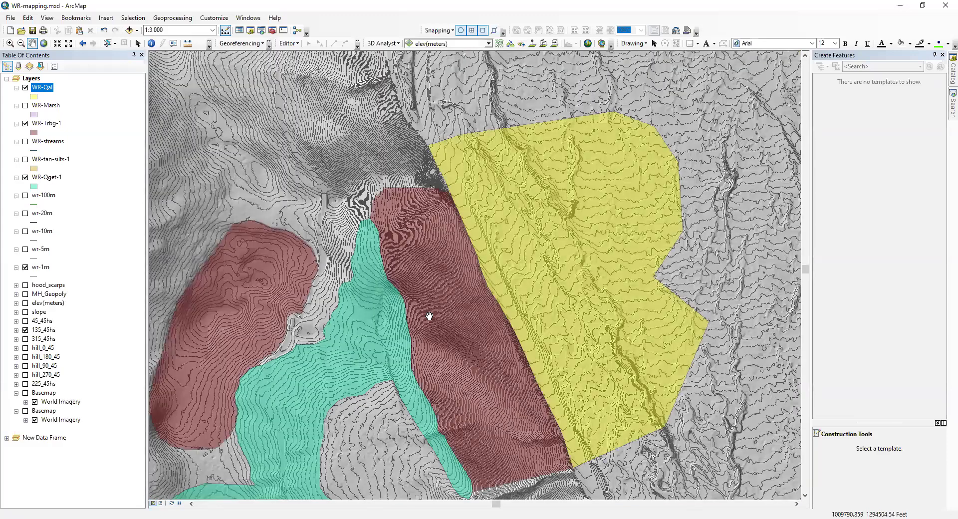
left_click_drag(429, 316, 376, 240)
scroll(390, 278, "down", 2)
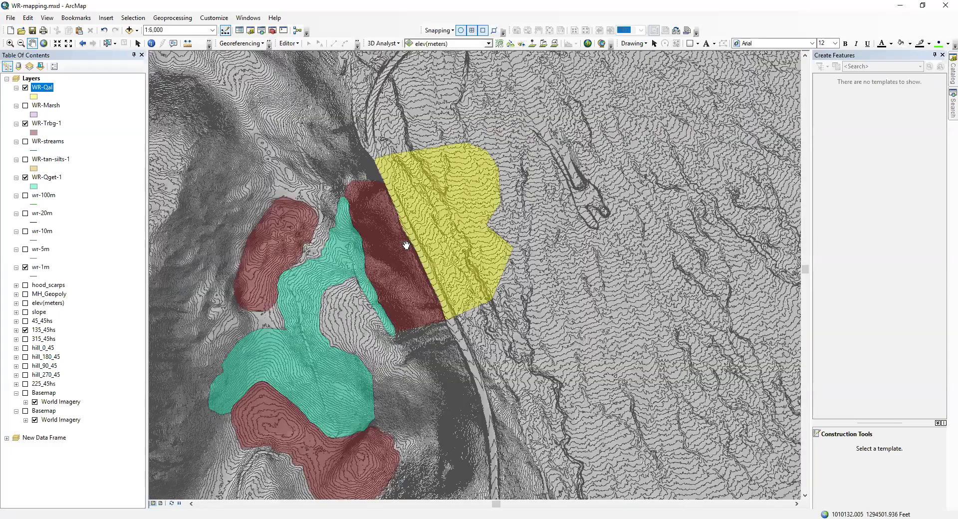
scroll(430, 274, "up", 4)
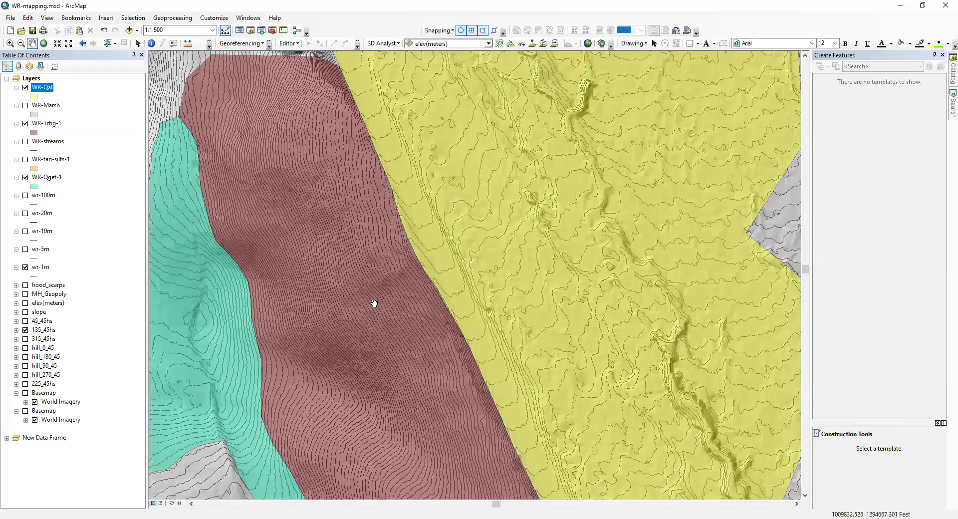
left_click_drag(310, 244, 361, 276)
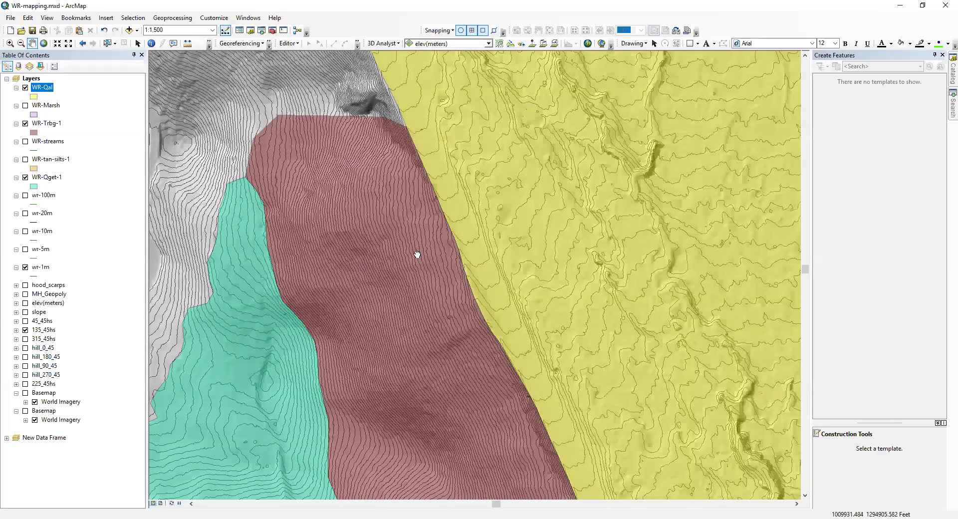
left_click_drag(397, 170, 389, 283)
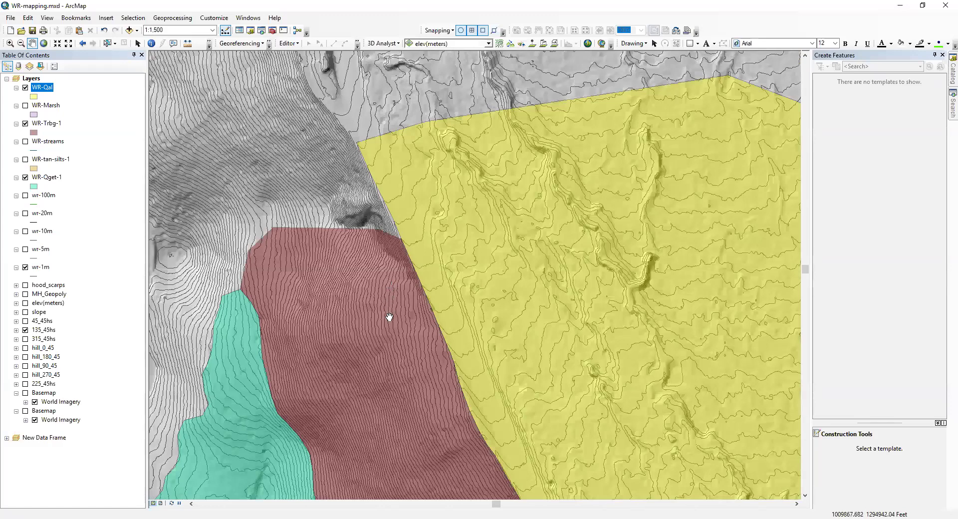
scroll(392, 295, "up", 3)
scroll(395, 332, "down", 2)
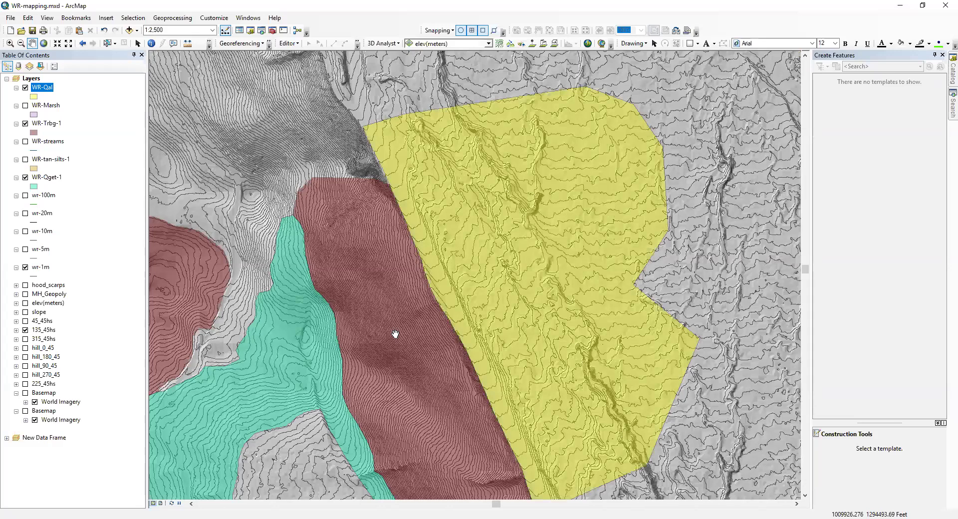
left_click_drag(395, 334, 383, 234)
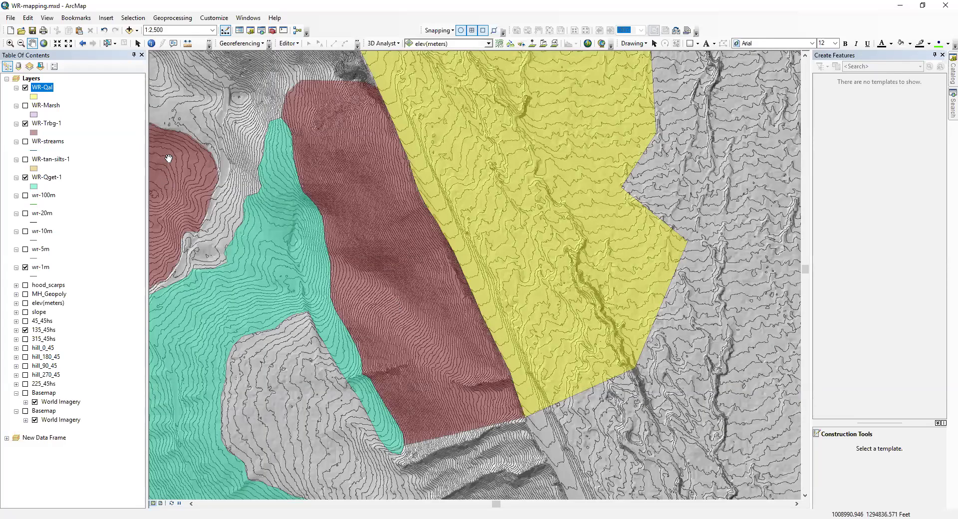